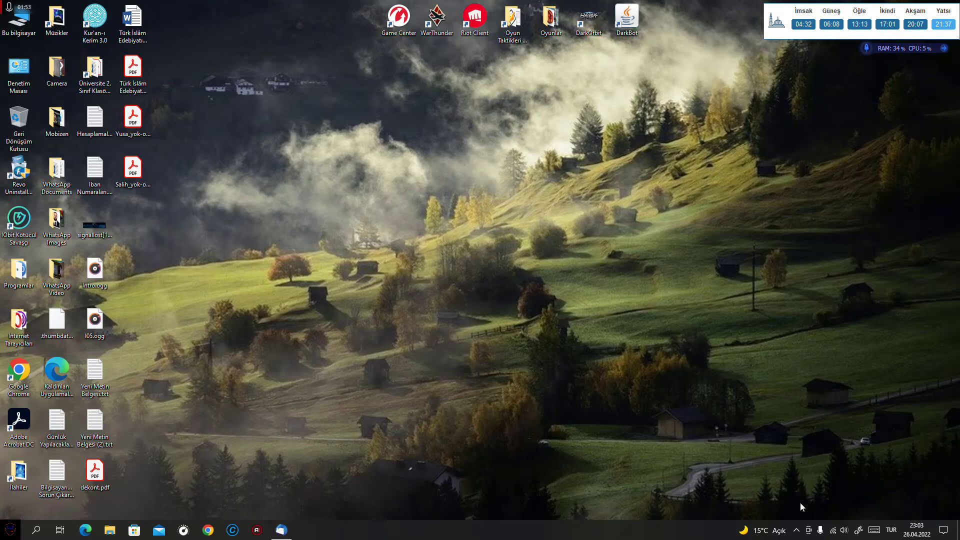
Step: Open Google Chrome and maximize its window
click(796, 530)
click(796, 530)
click(208, 530)
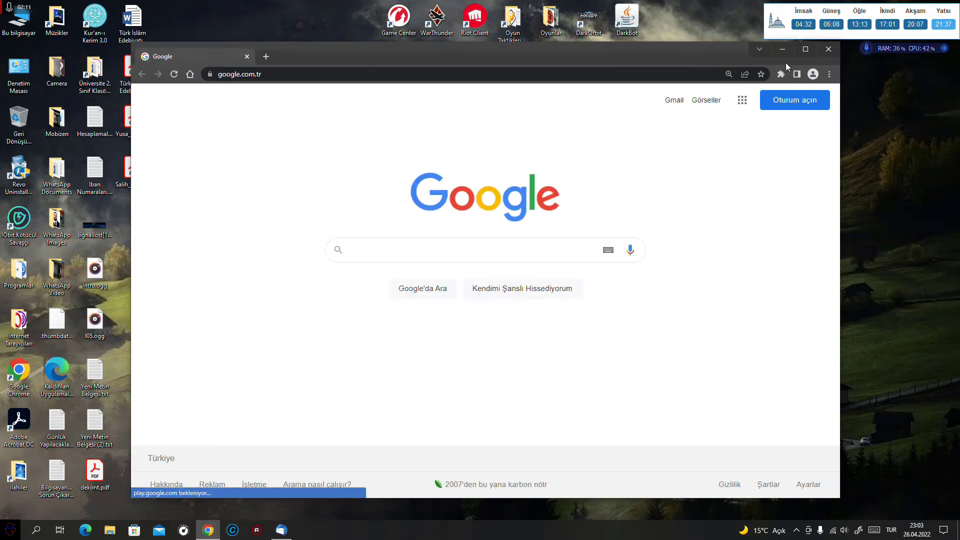
click(805, 48)
Step: Search Google for "rampage alpha x"
click(438, 257)
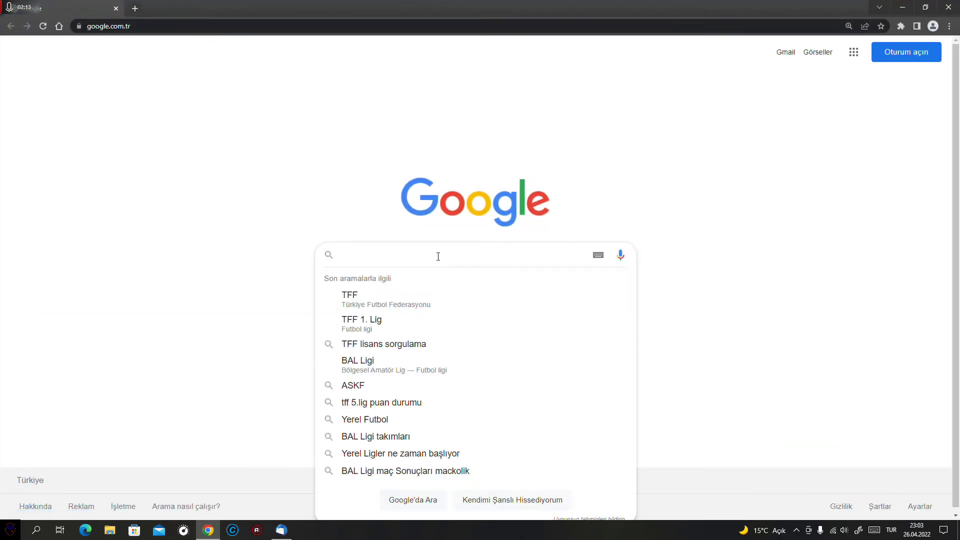
text(ram)
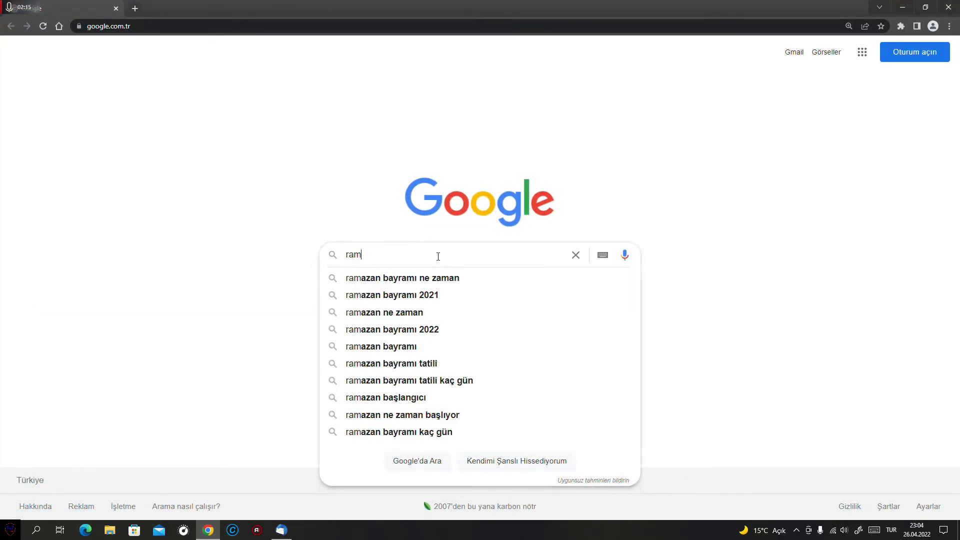
text(page al)
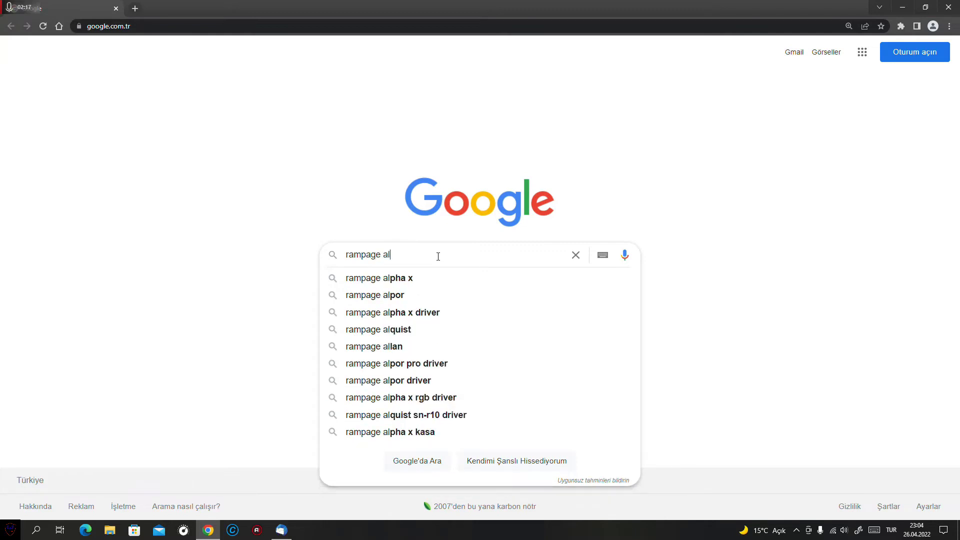
text(ph)
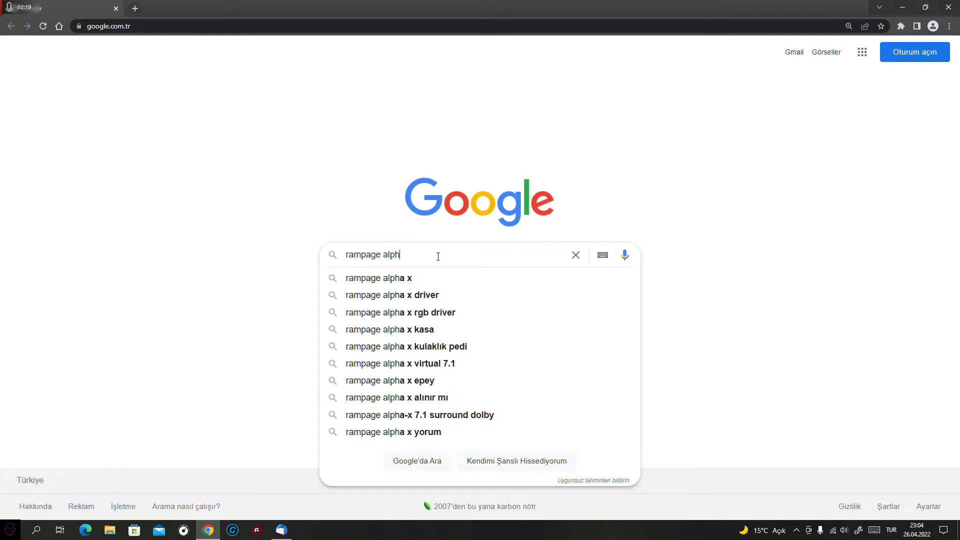
click(425, 277)
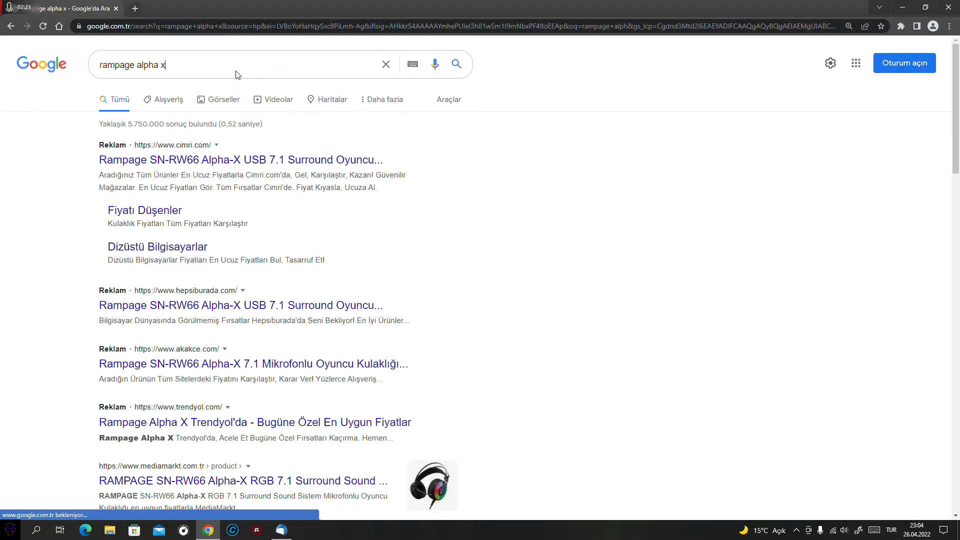
Step: Refine the search with the suggested model name SN-RW66 to "rampage sn-rw66 alpha-x rgb 7.1 driver"
click(240, 75)
text(s)
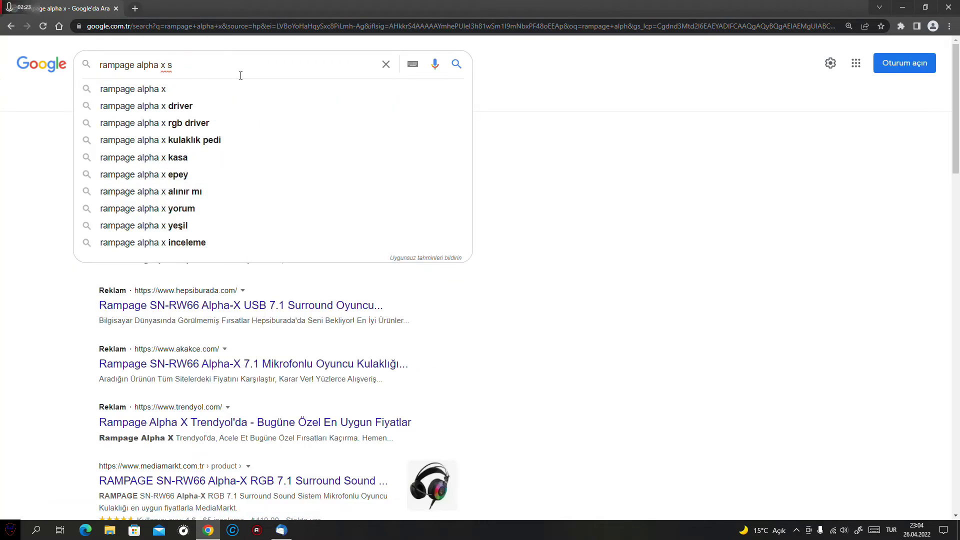
text(n)
click(220, 89)
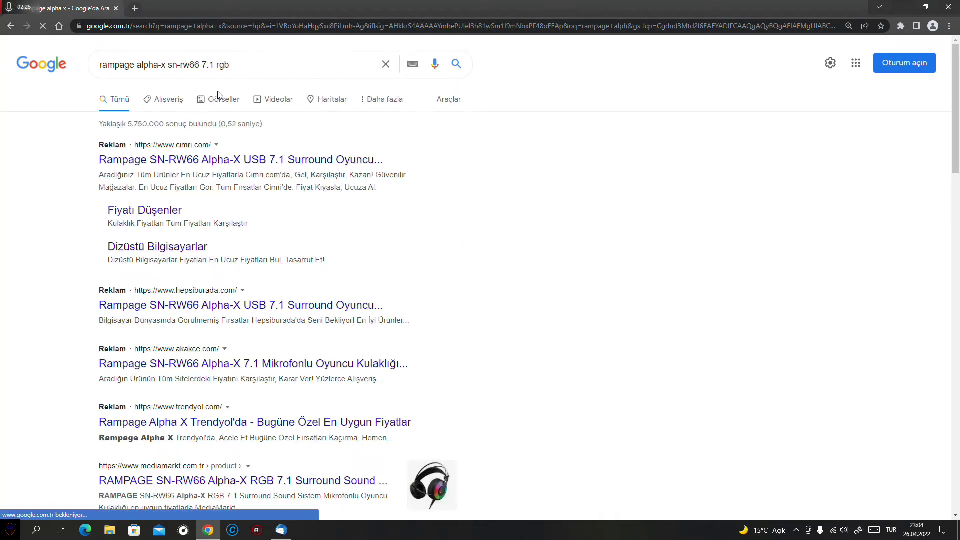
click(262, 67)
text(d)
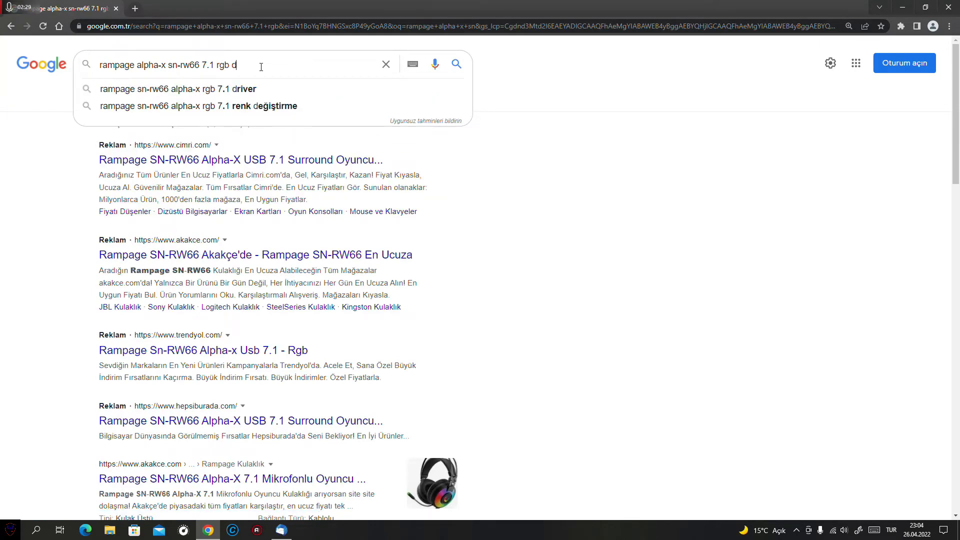
click(255, 89)
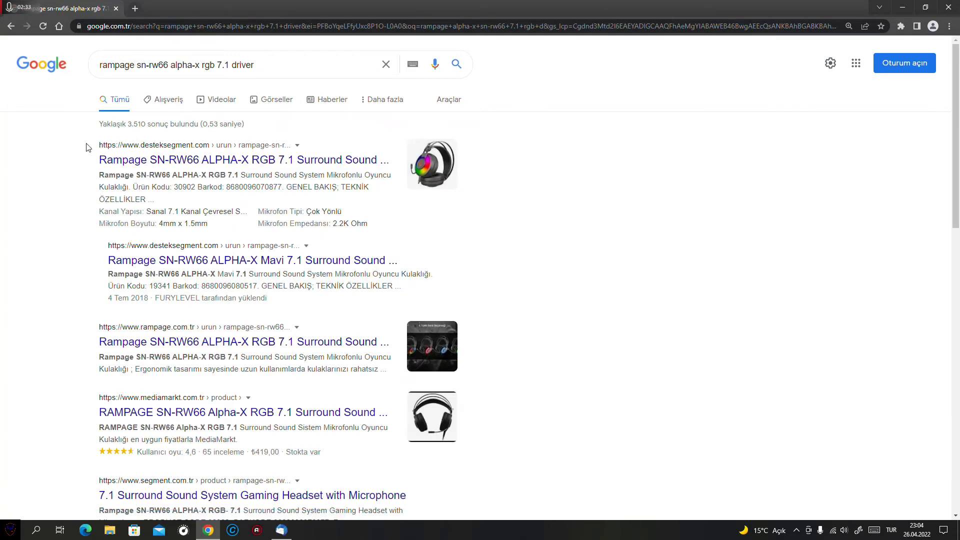
Step: Open the desteksegment.com result for the Rampage SN-RW66 ALPHA-X RGB 7.1 headset and go to its driver section
drag(90, 144, 393, 163)
click(330, 149)
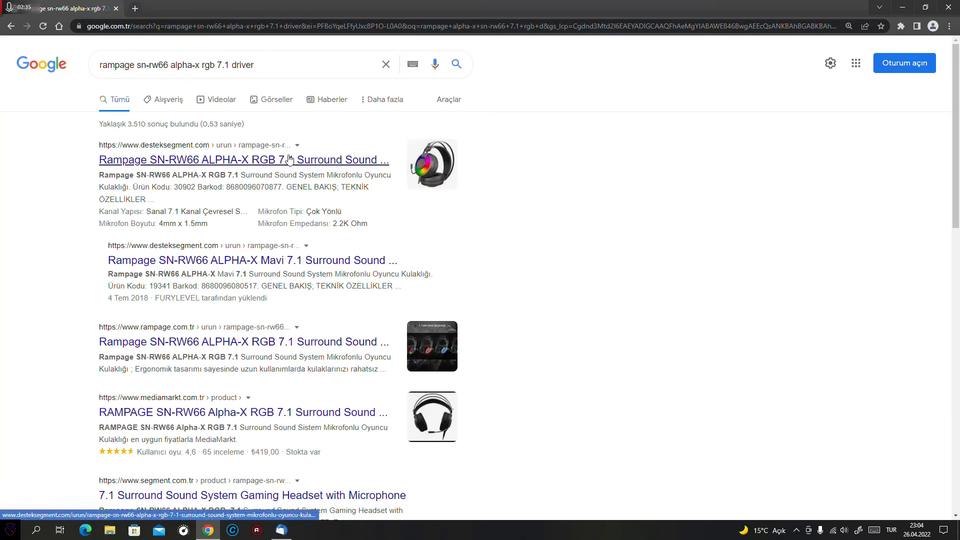
click(332, 159)
scroll(453, 301, down, 1)
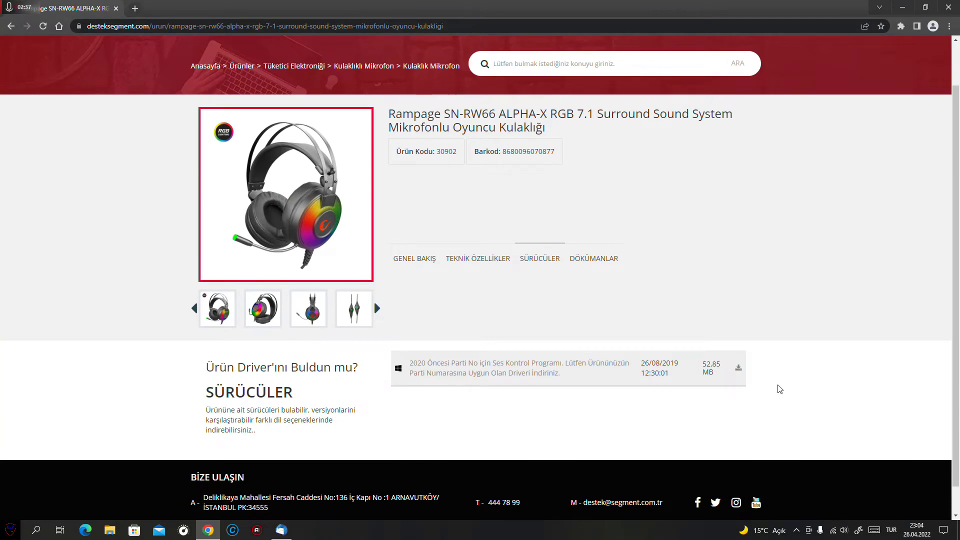
scroll(773, 388, down, 1)
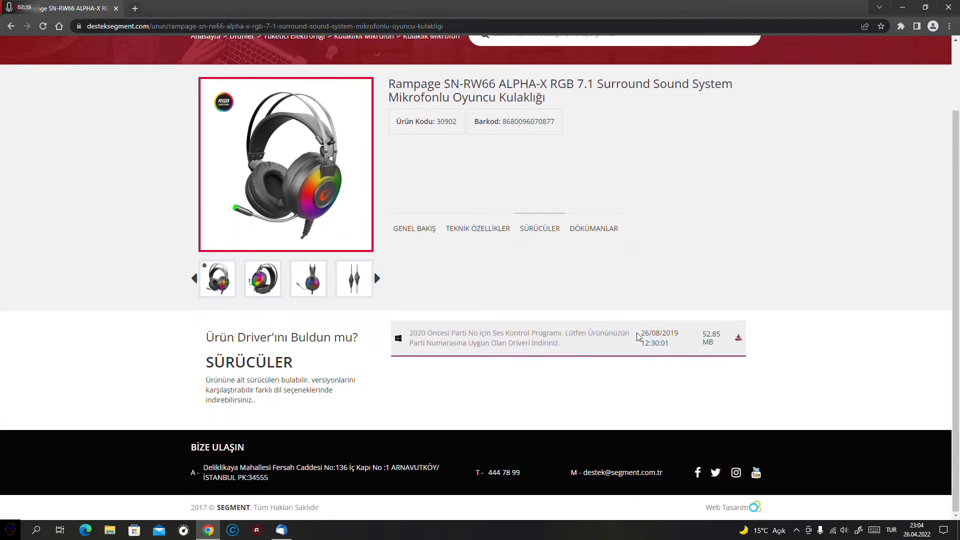
Step: Check the date and part-number note of the listed sound control program, and download Rampage_Headset_Ses_Kontrol_Programı_SSS.rar
drag(640, 334, 698, 338)
click(608, 350)
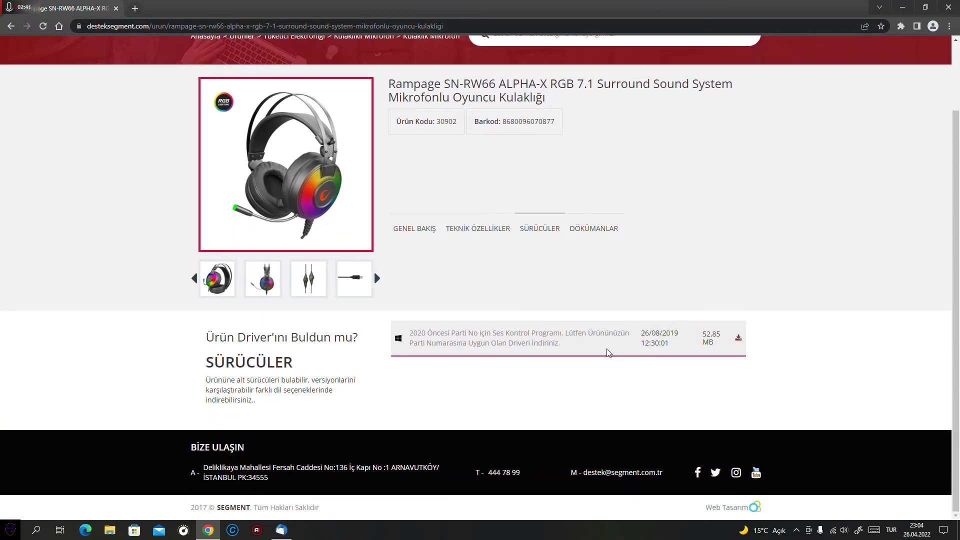
drag(515, 344, 584, 346)
click(588, 349)
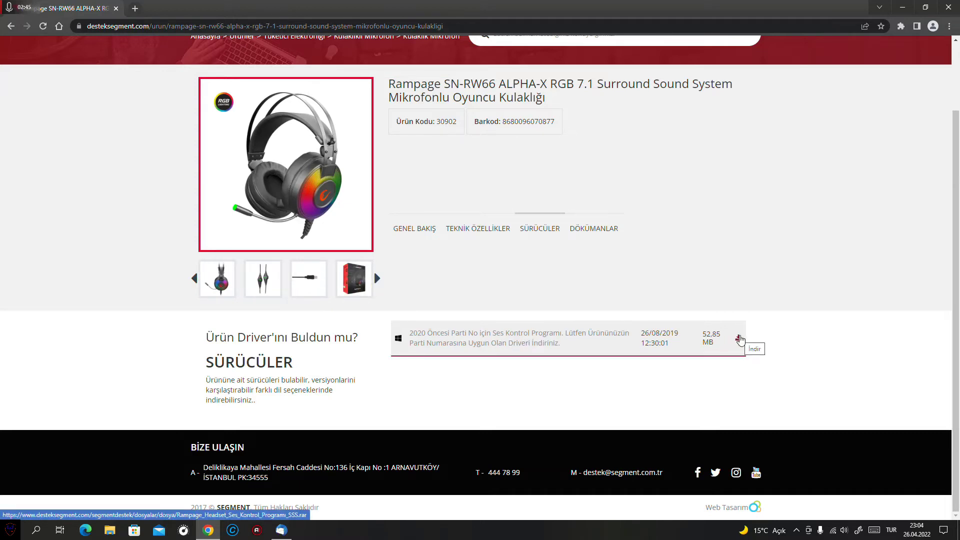
click(739, 339)
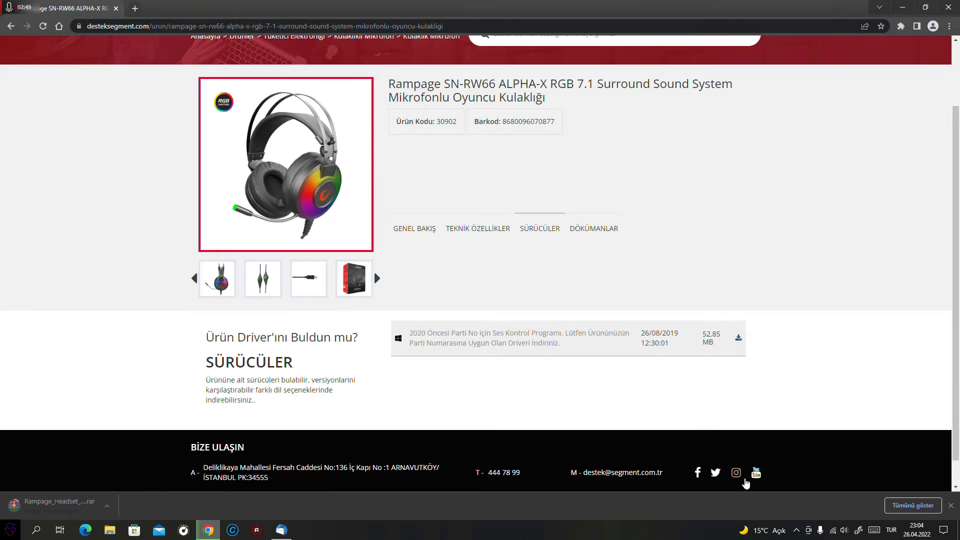
Step: Check the current playback device and its volume, and dismiss the IObit Malware Fighter notification
click(845, 530)
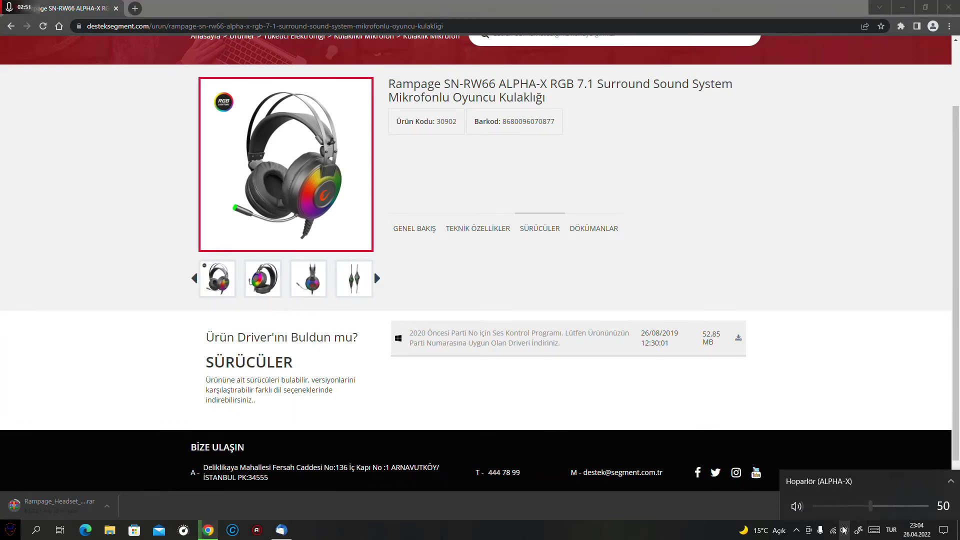
click(845, 530)
click(844, 530)
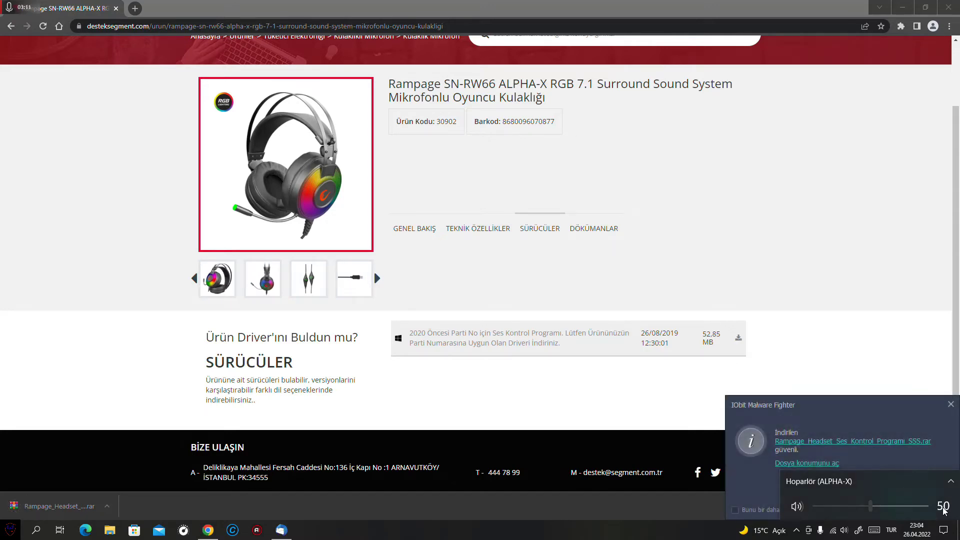
click(951, 405)
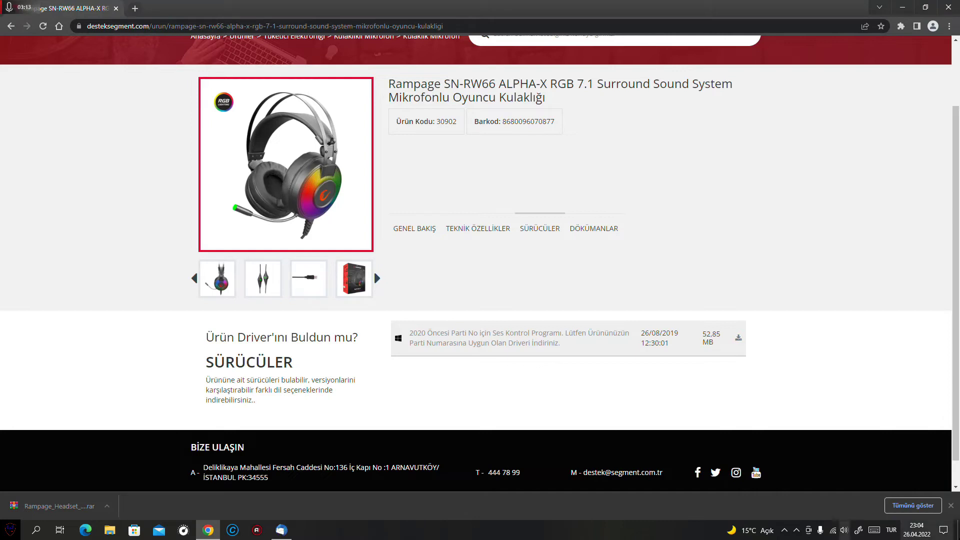
Step: Show the downloaded archive in its folder, move it into "Dosya çıkartma klasörü", and open that folder
click(915, 506)
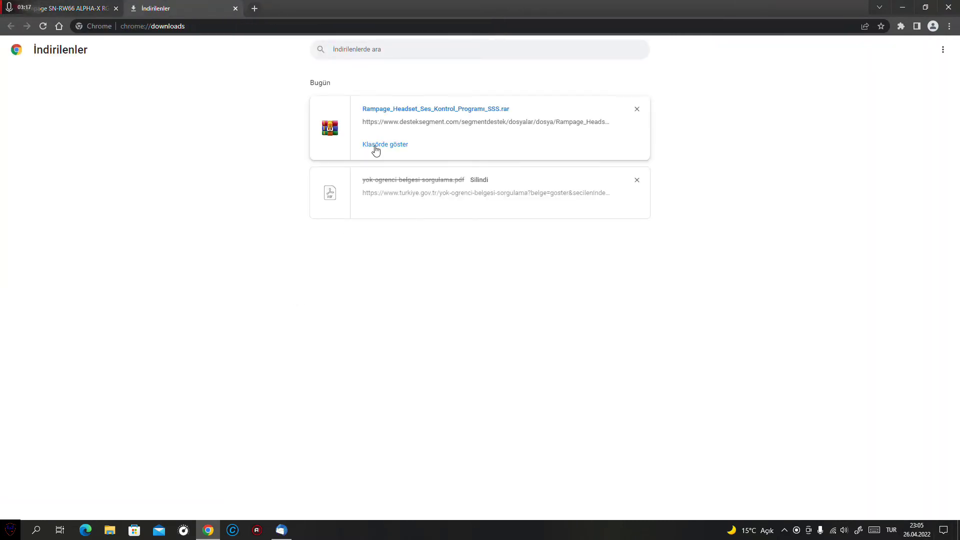
click(376, 146)
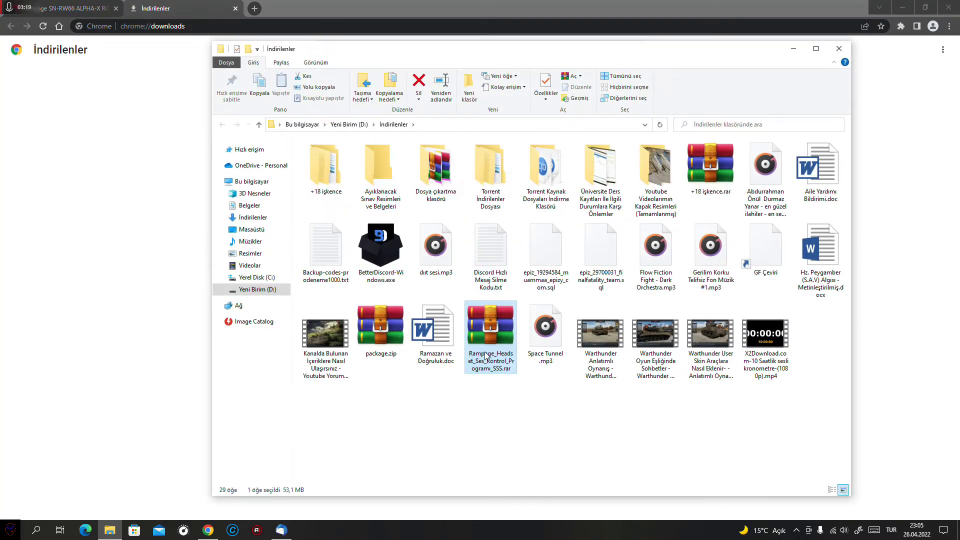
double_click(485, 353)
right_click(485, 352)
drag(484, 352, 435, 170)
double_click(435, 170)
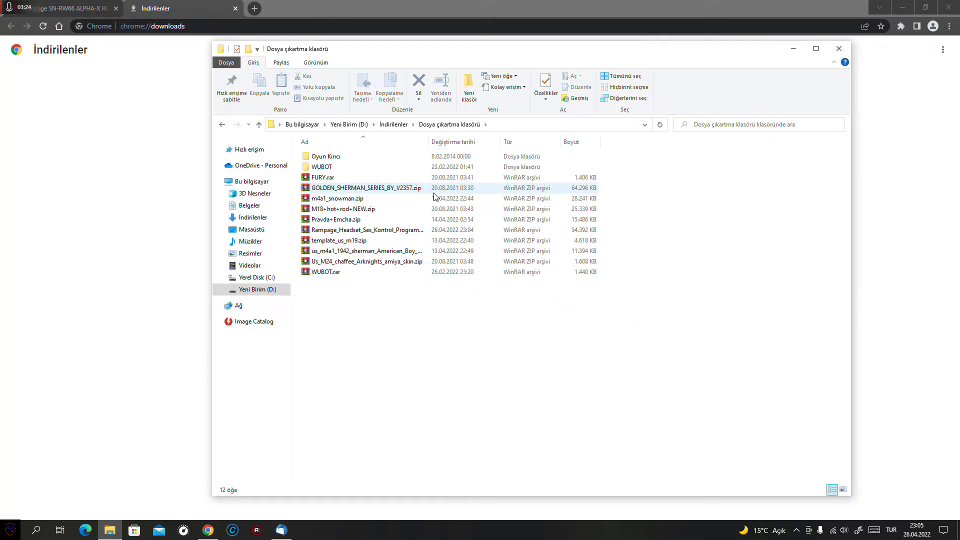
Step: Extract the Rampage headset archive into the current folder and launch Rampage Gaming Headset.exe from the extracted folder
right_click(388, 232)
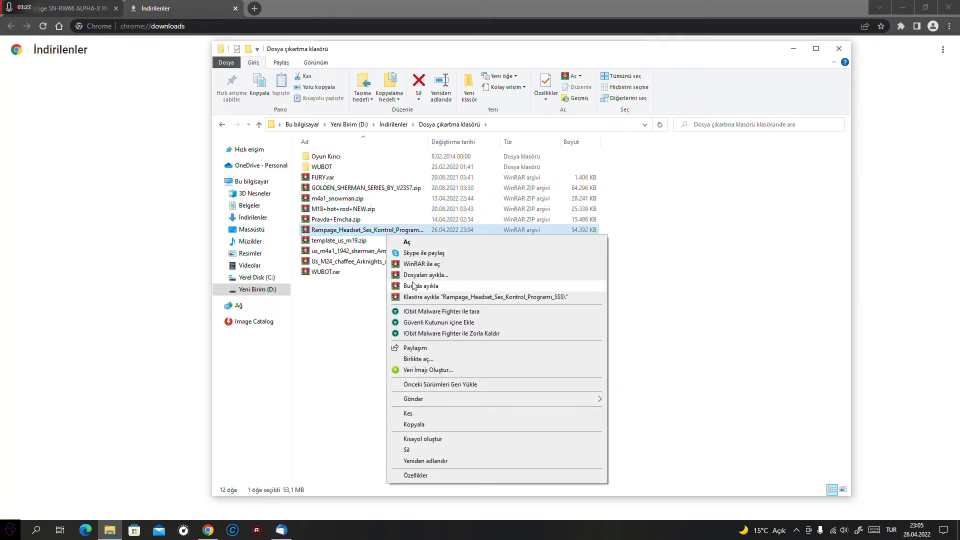
click(413, 285)
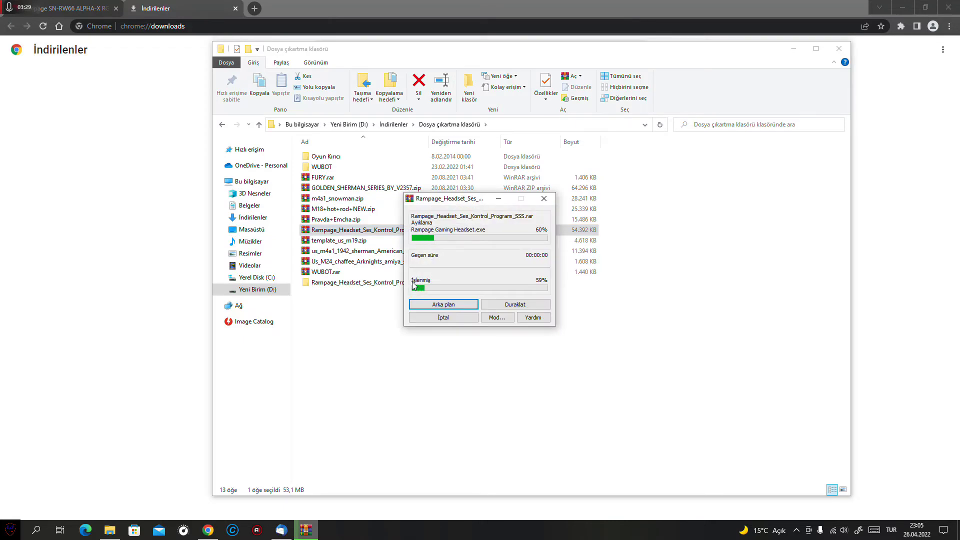
double_click(338, 167)
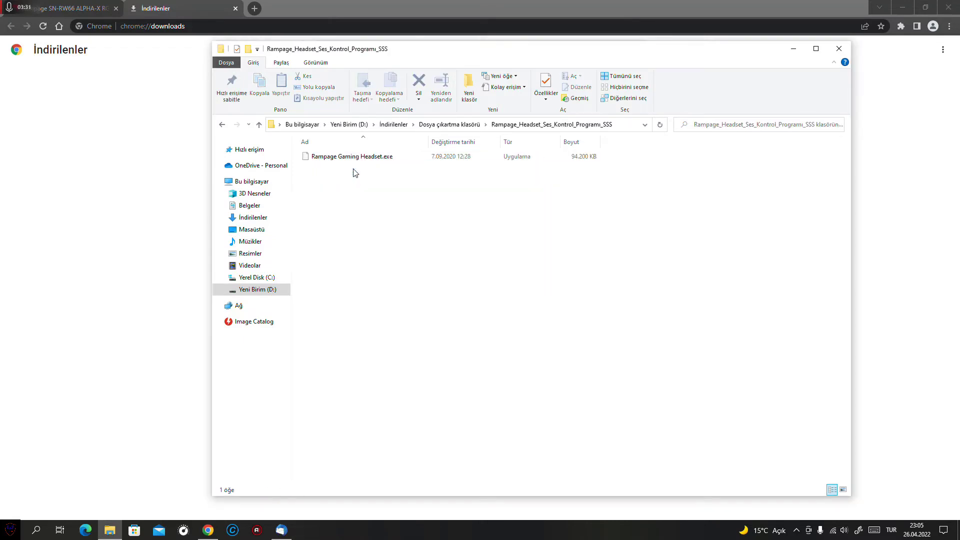
double_click(344, 157)
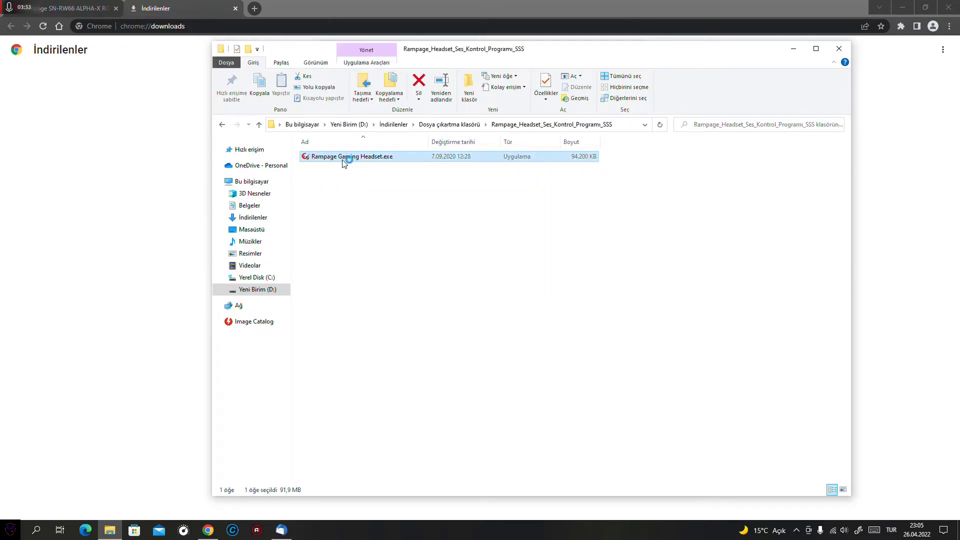
click(429, 334)
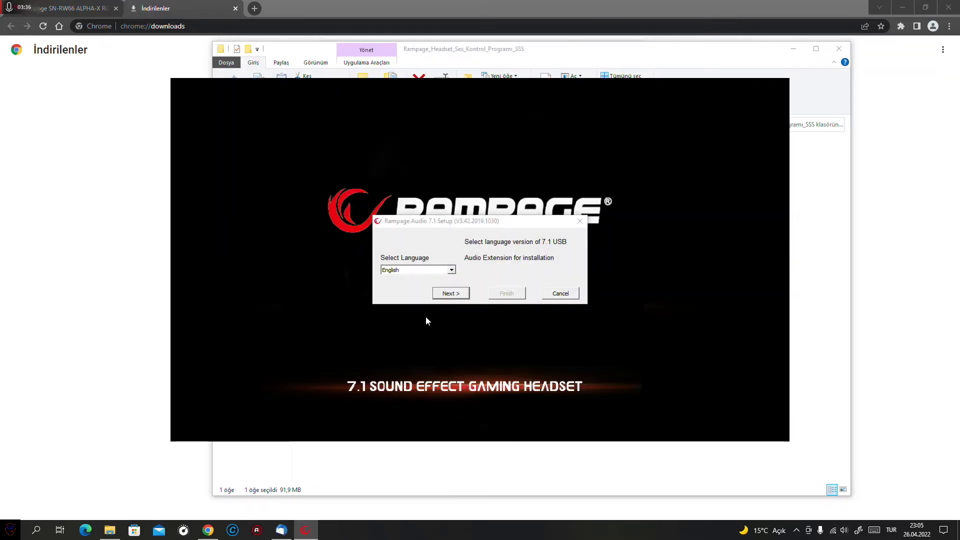
Step: Set the Rampage Audio 7.1 Setup language to Turkish and dismiss the error dialogs
click(452, 270)
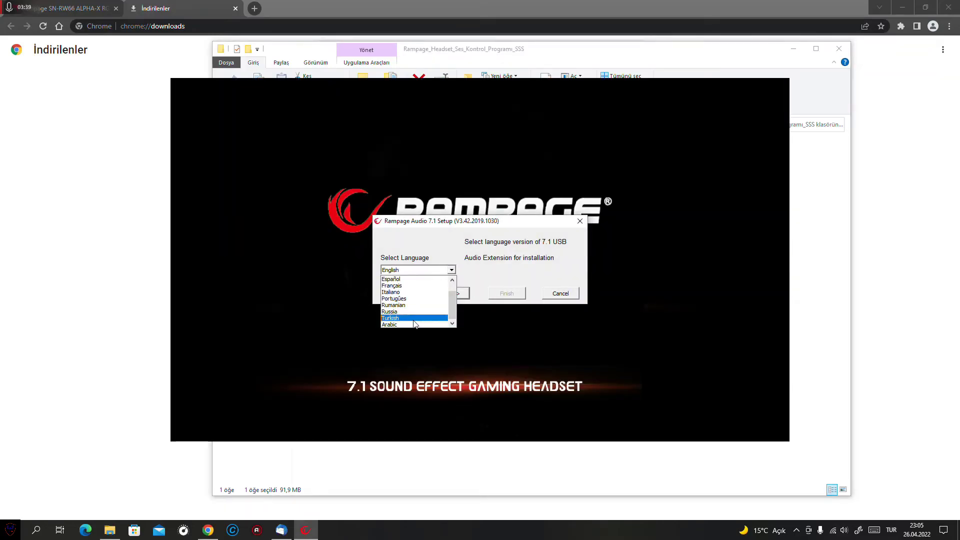
click(413, 320)
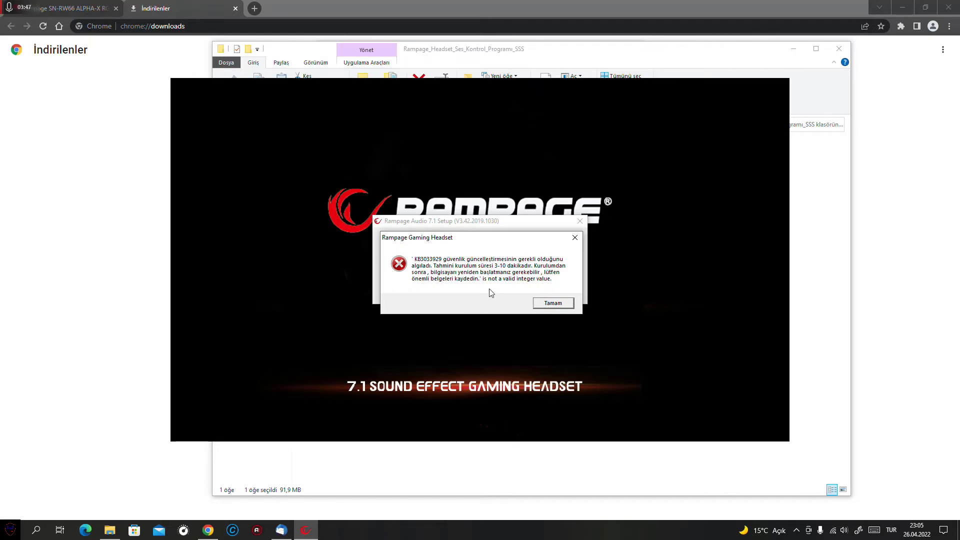
click(551, 303)
click(455, 271)
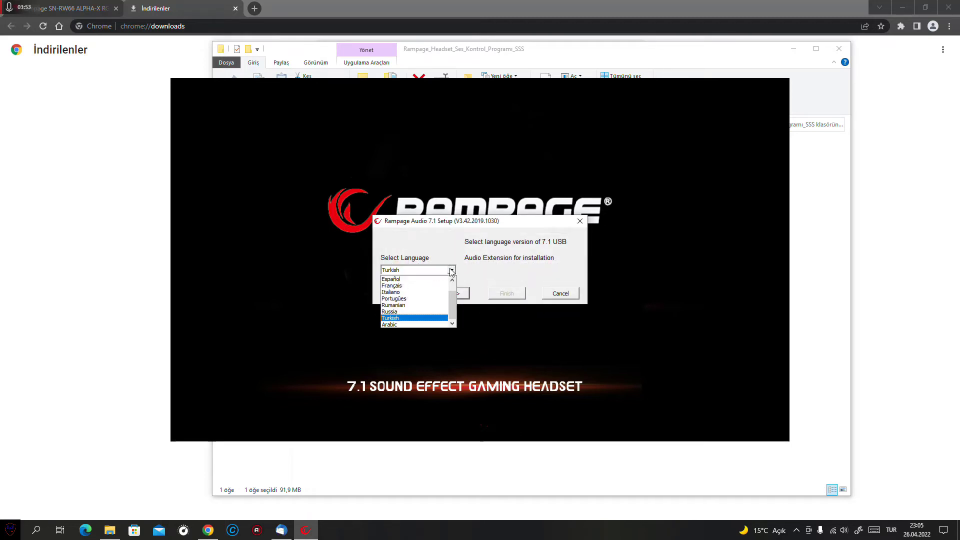
click(435, 317)
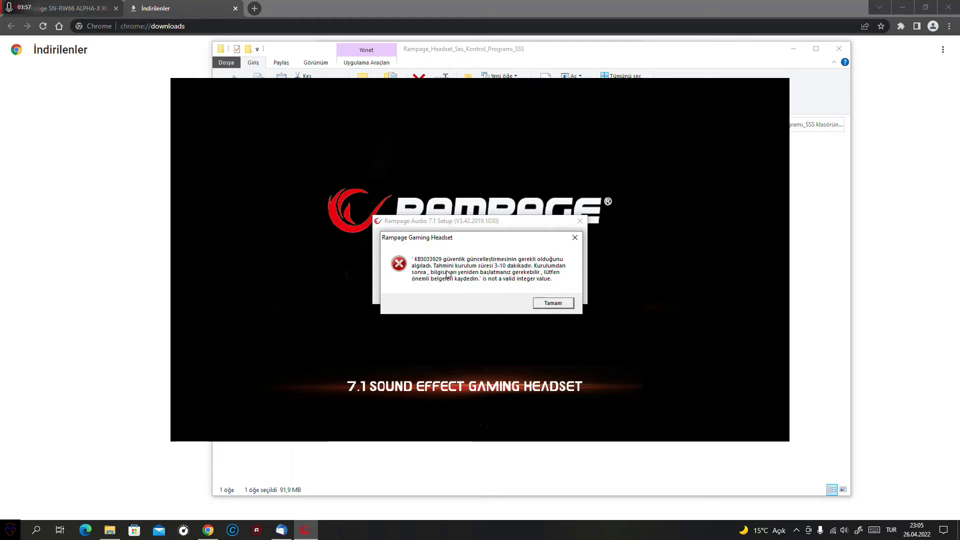
click(554, 303)
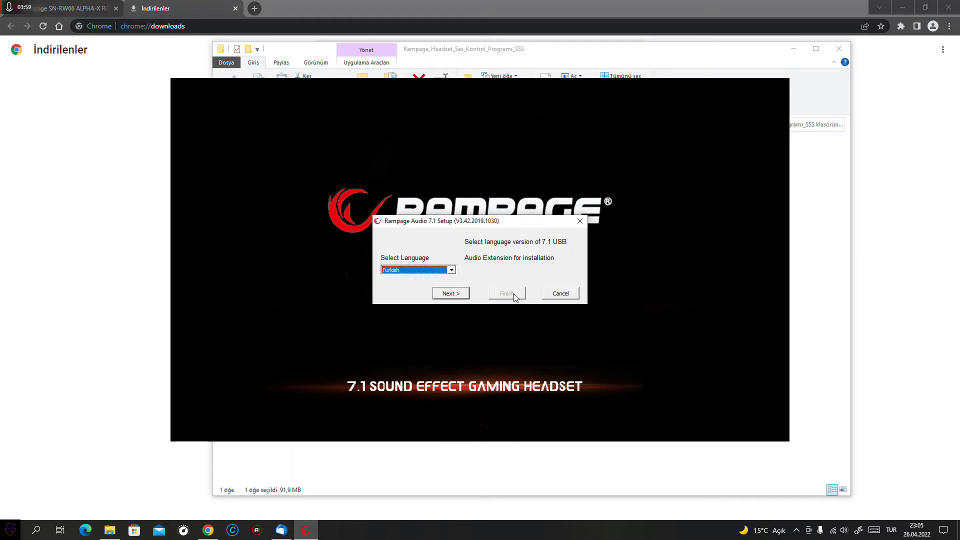
Step: Start the Rampage Audio 7.1 installation, acknowledge the device and antivirus notice, and proceed to the restart options
click(453, 295)
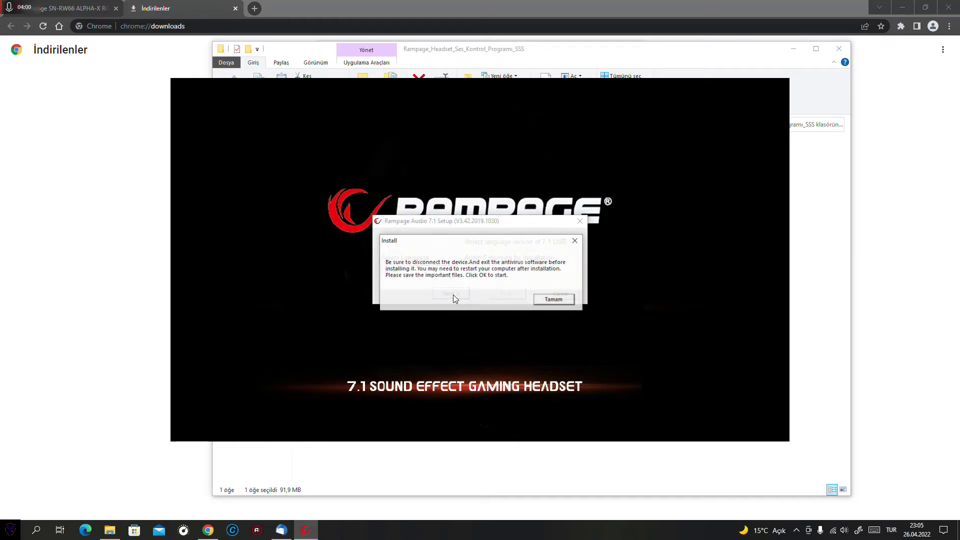
click(555, 300)
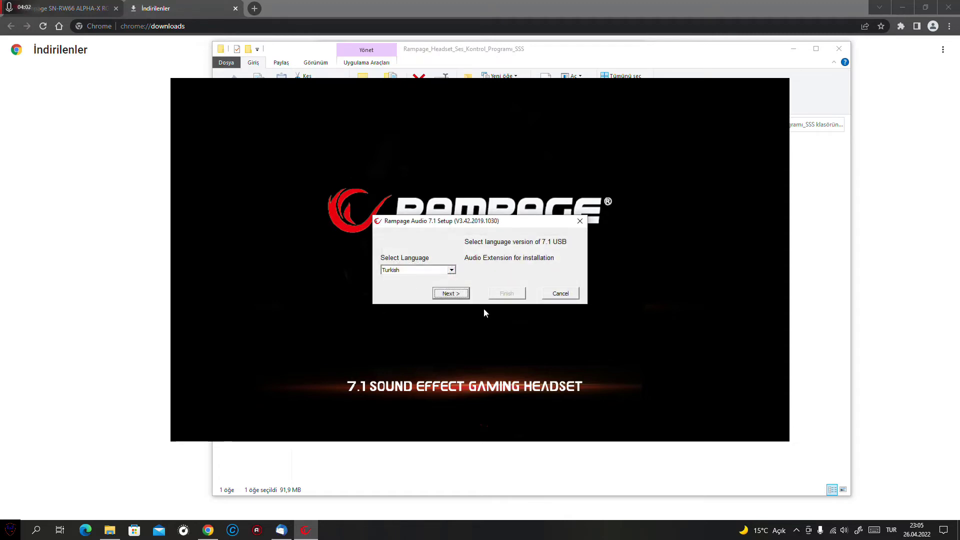
click(451, 294)
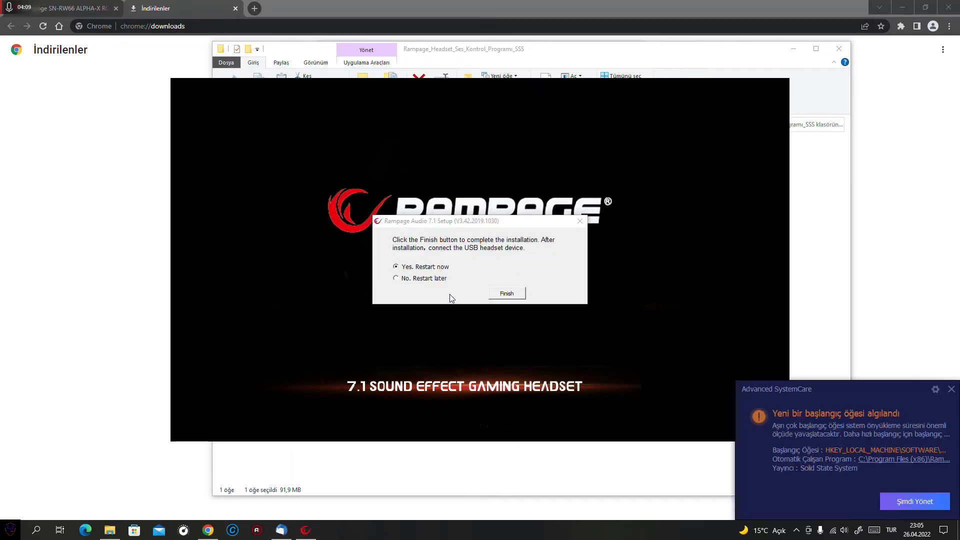
Step: View the startup items in IObit Startup Manager and close it
click(929, 498)
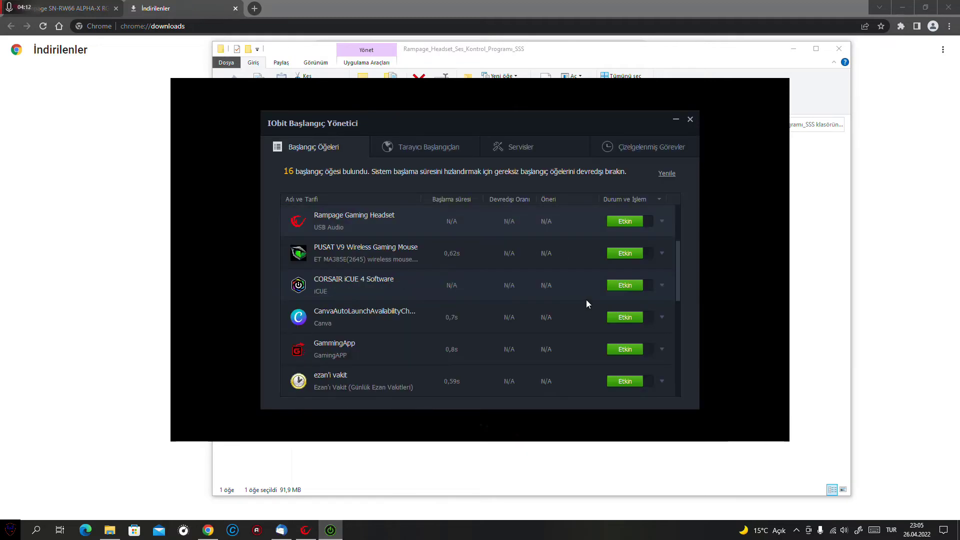
click(690, 119)
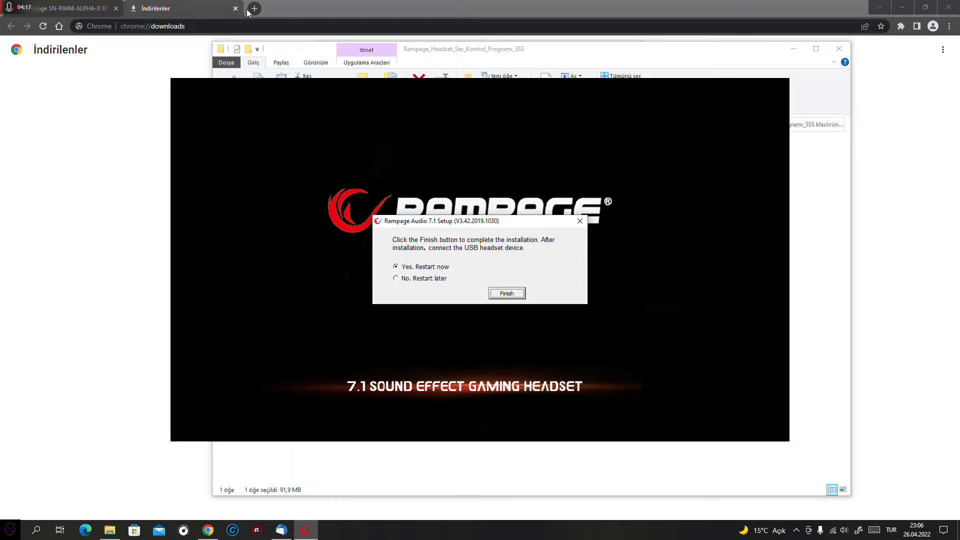
Step: Switch to Chrome, return from the headset's product page to the search results, and close the browser
click(74, 107)
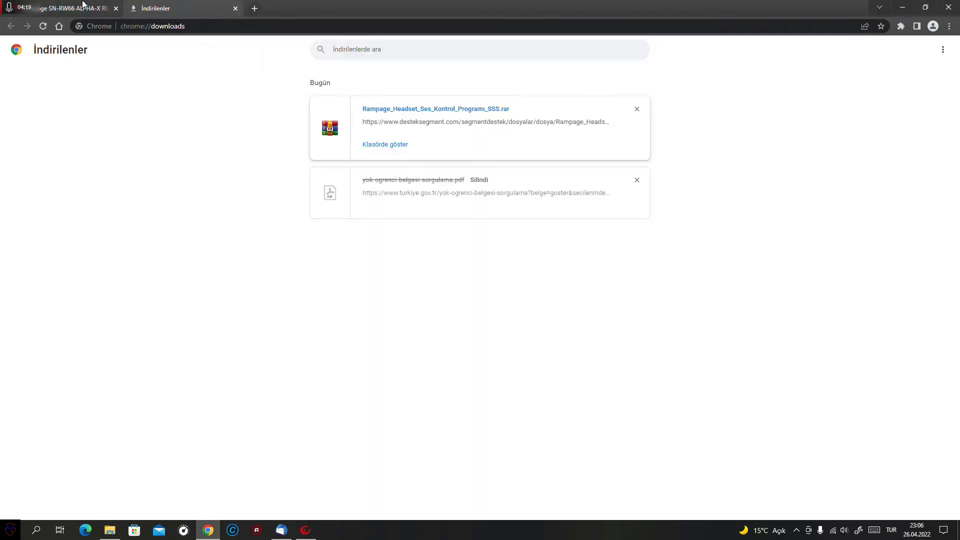
click(78, 8)
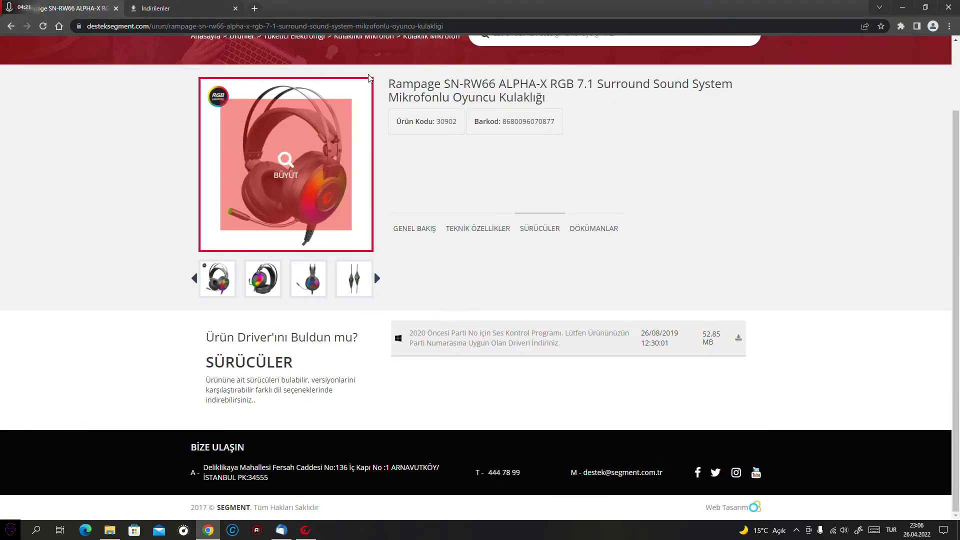
drag(280, 165, 650, 125)
click(659, 138)
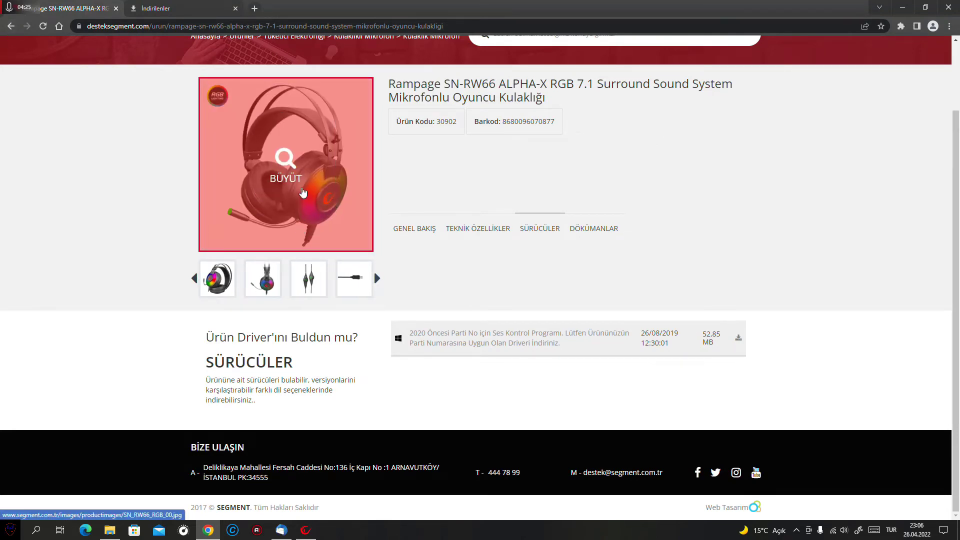
click(9, 27)
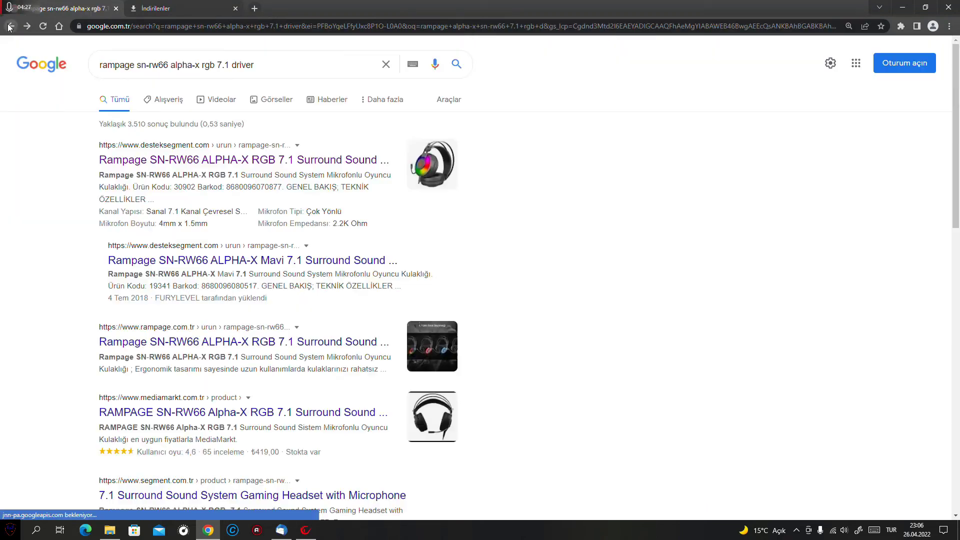
click(116, 8)
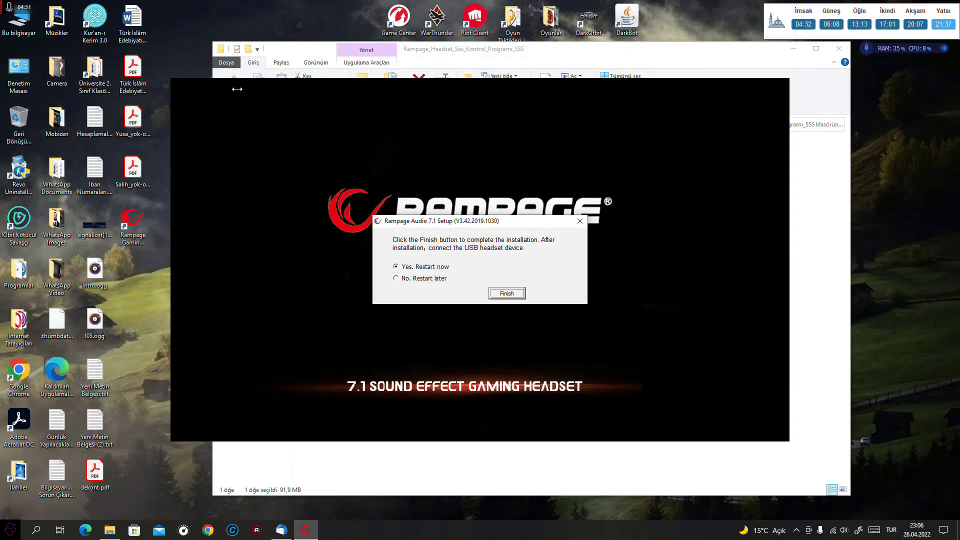
Step: Check the Rampage desktop shortcut and the hidden tray icons, and close the extracted folder's window
click(679, 48)
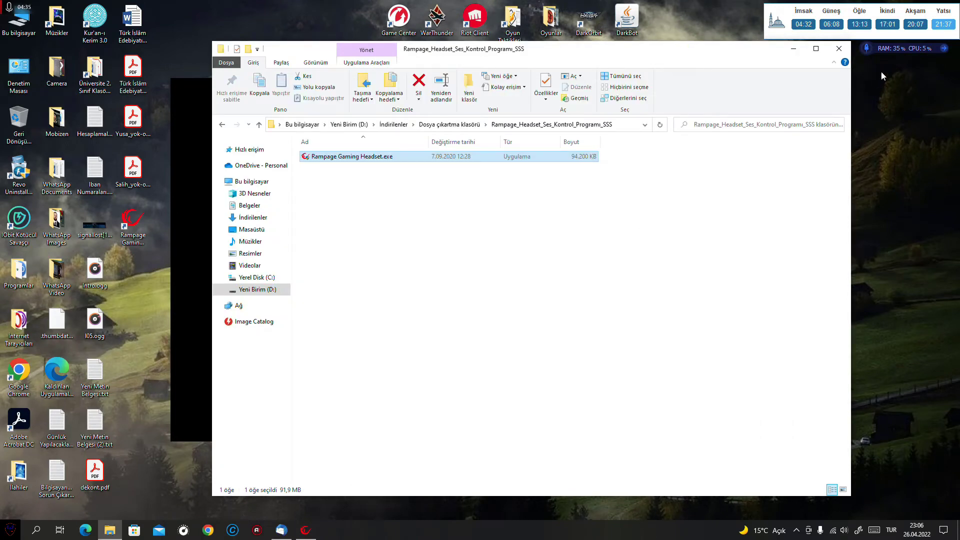
click(133, 225)
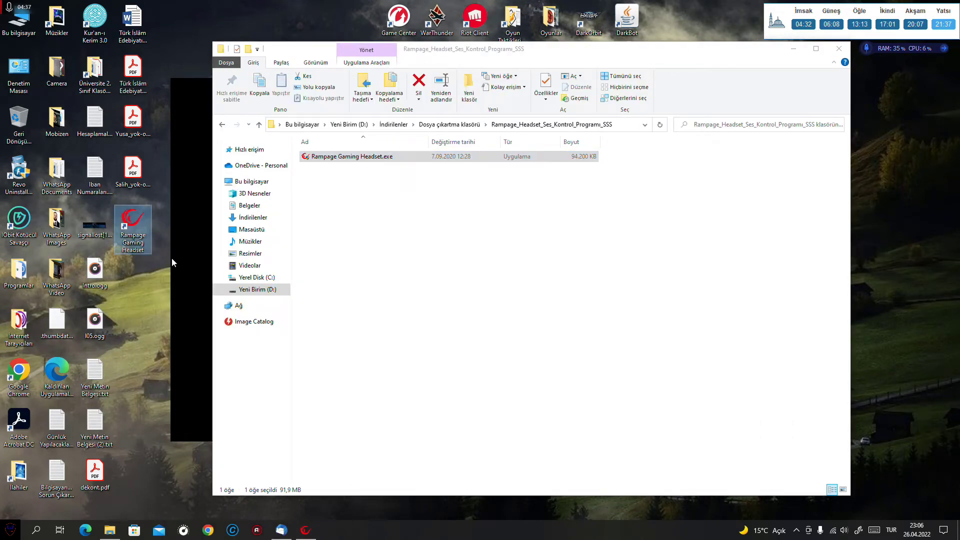
click(799, 531)
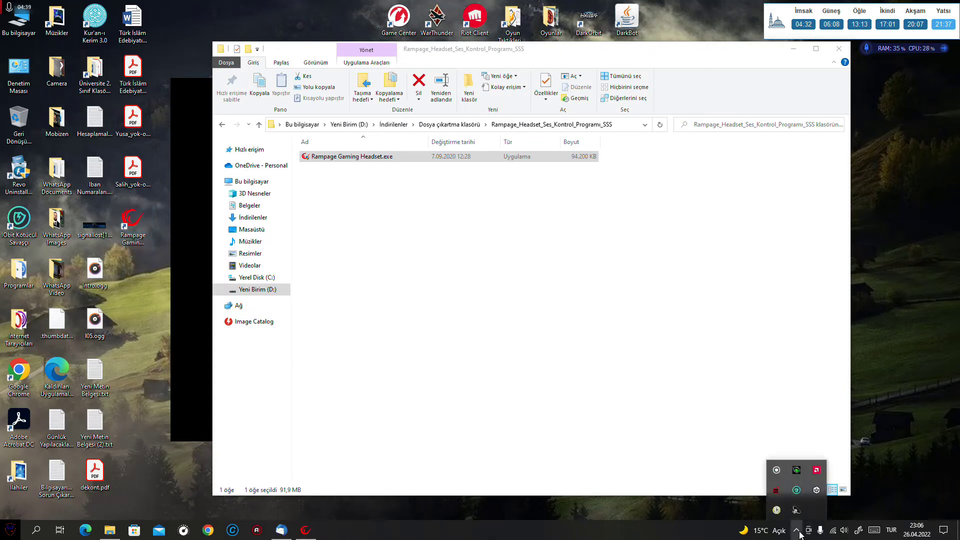
click(799, 531)
click(798, 531)
click(798, 531)
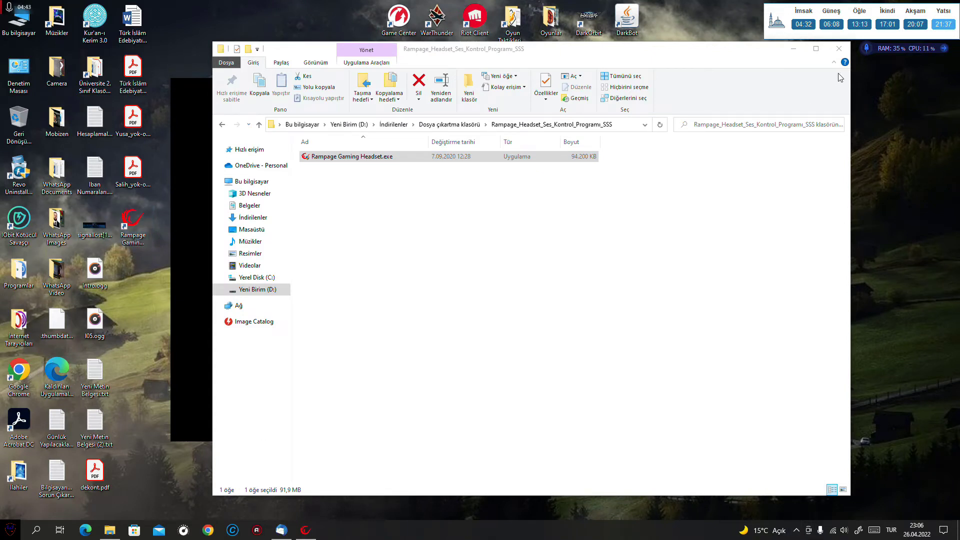
click(839, 48)
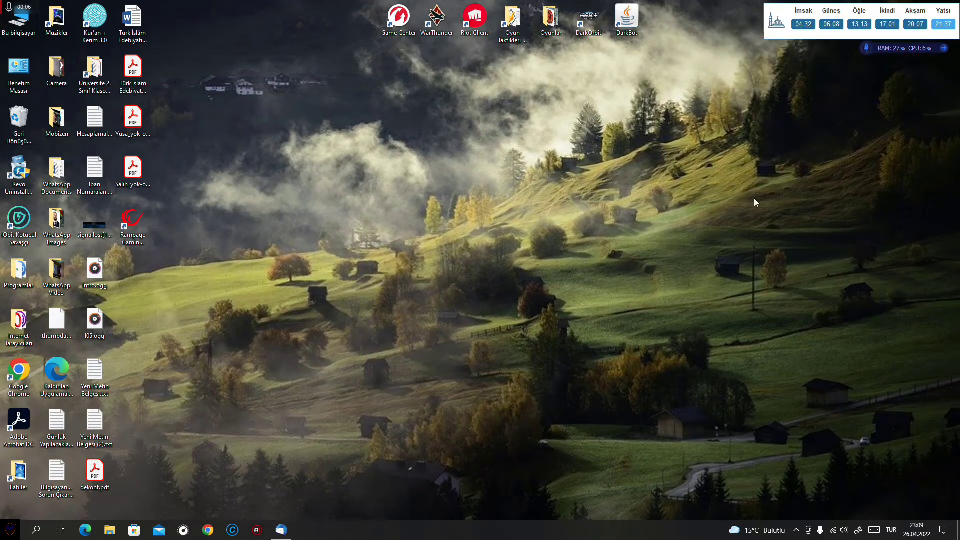
Step: Set the Rampage Audio App's language to Turkish and check its tray options
click(800, 533)
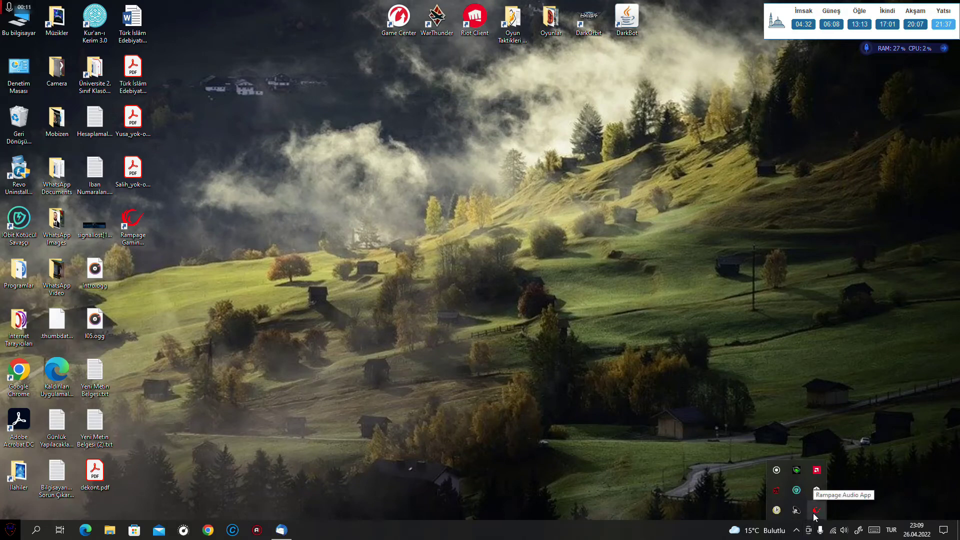
right_click(814, 513)
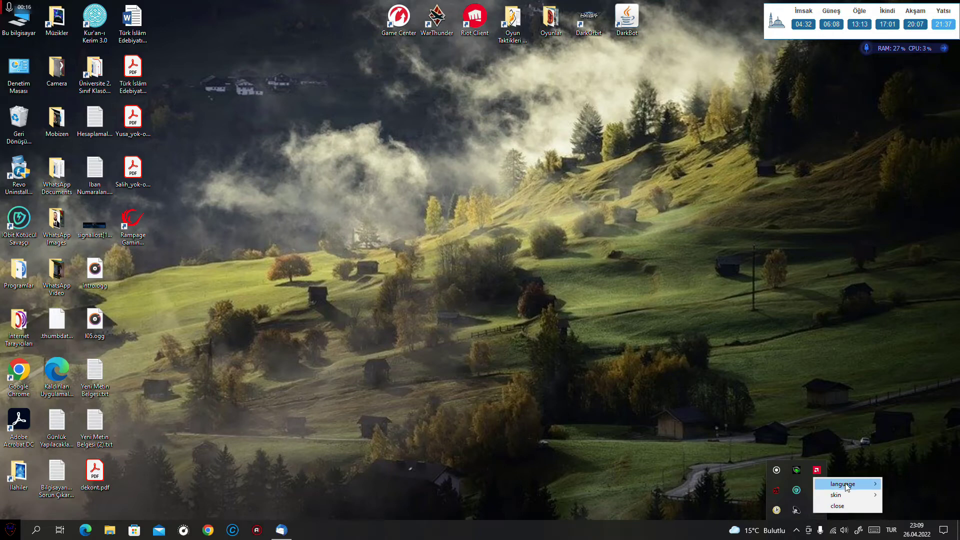
mouse_move(846, 488)
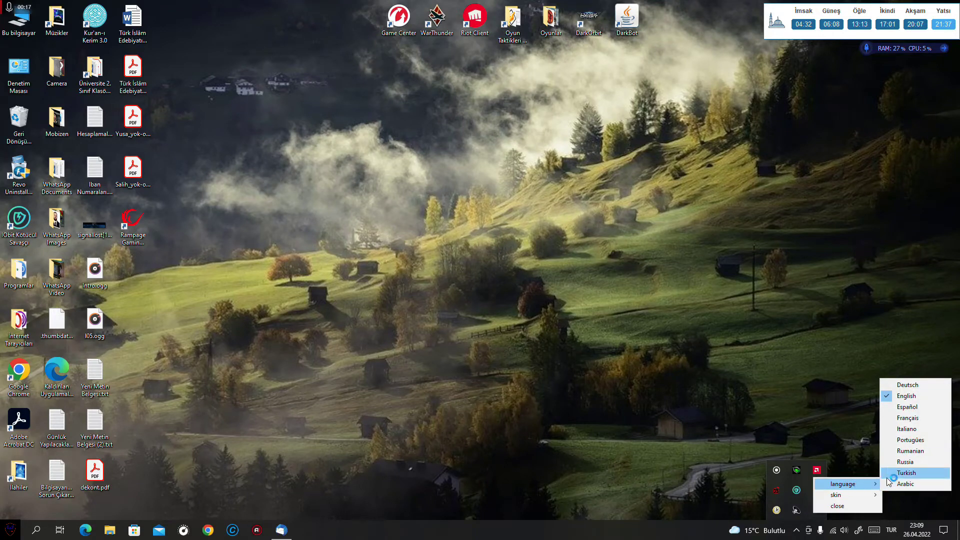
click(905, 473)
click(796, 530)
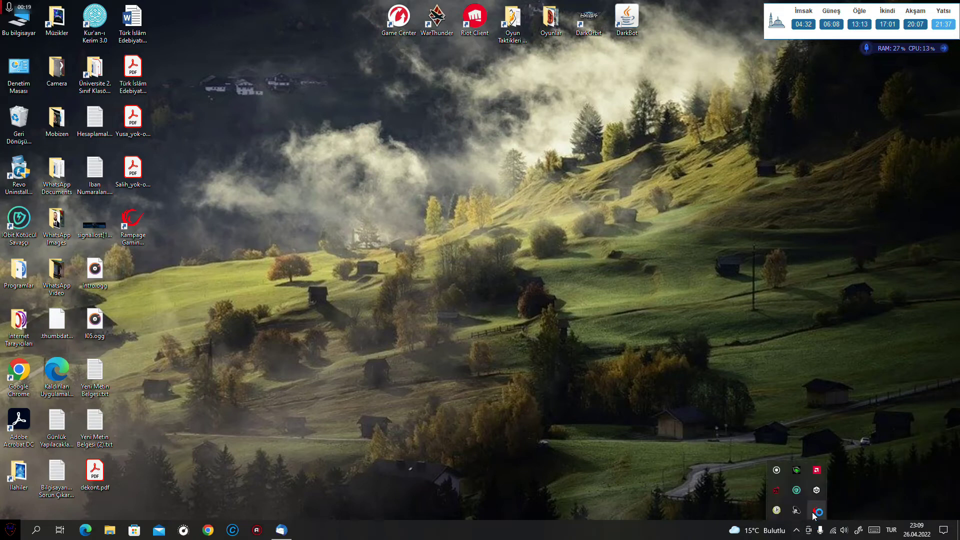
right_click(813, 512)
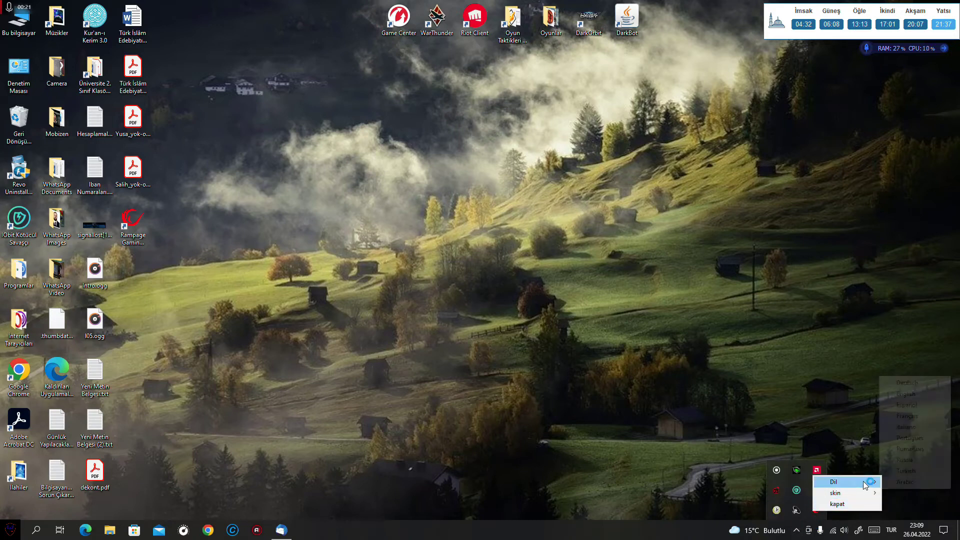
mouse_move(856, 492)
click(740, 415)
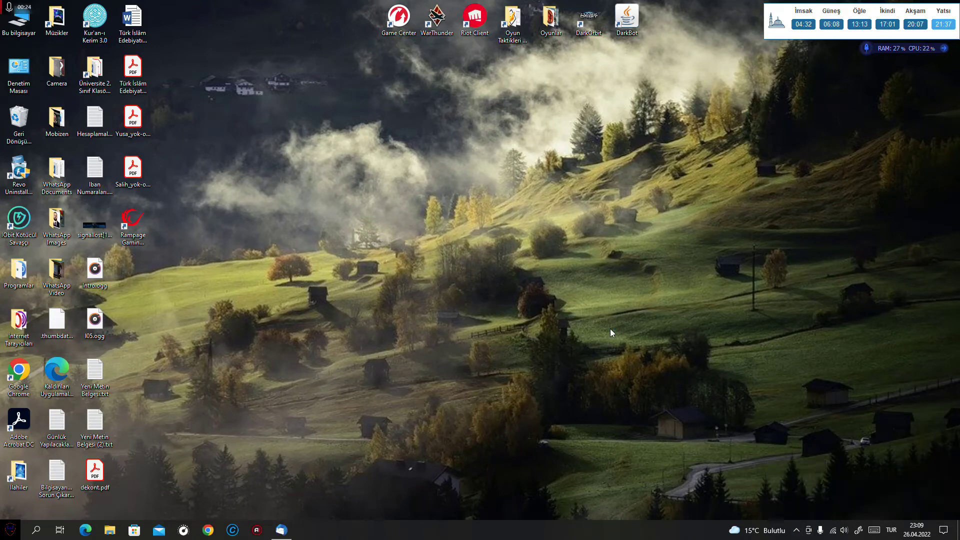
Step: Launch Rampage Gaming Headset from its desktop shortcut, reposition its window, and dismiss the Advanced SystemCare notification
double_click(143, 226)
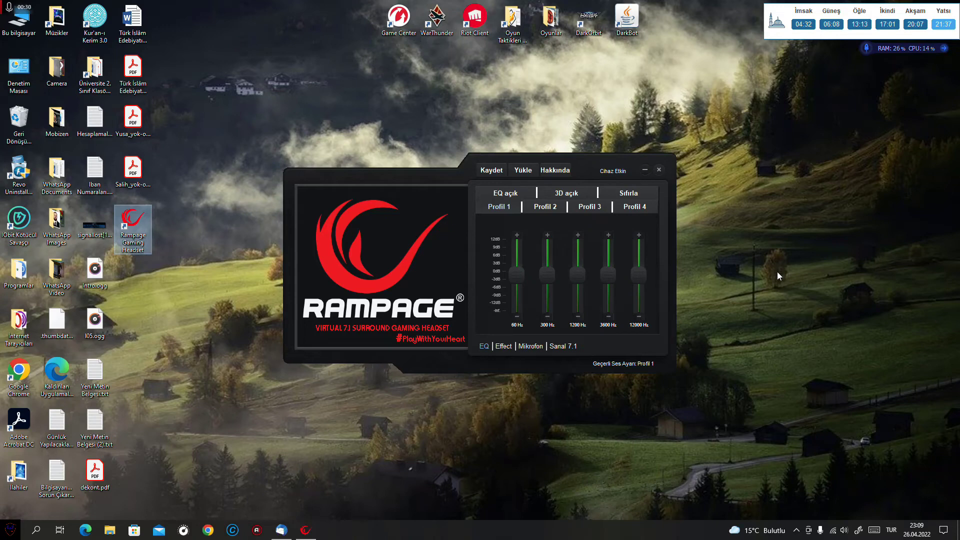
click(796, 530)
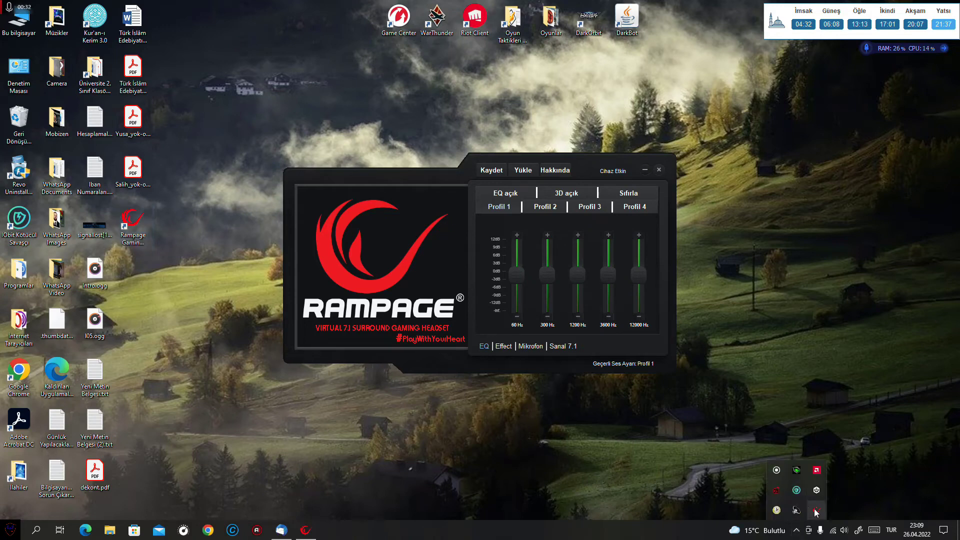
right_click(815, 511)
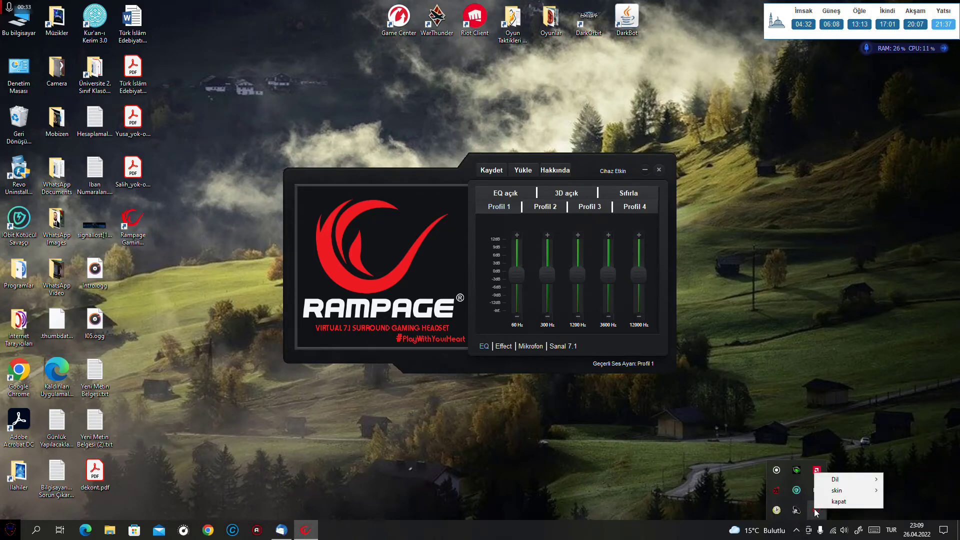
click(612, 418)
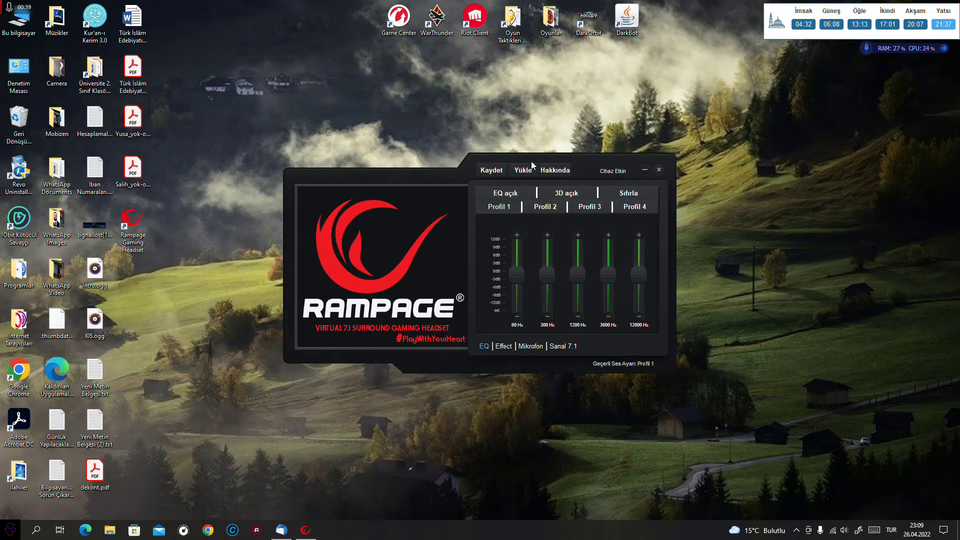
drag(526, 165, 473, 134)
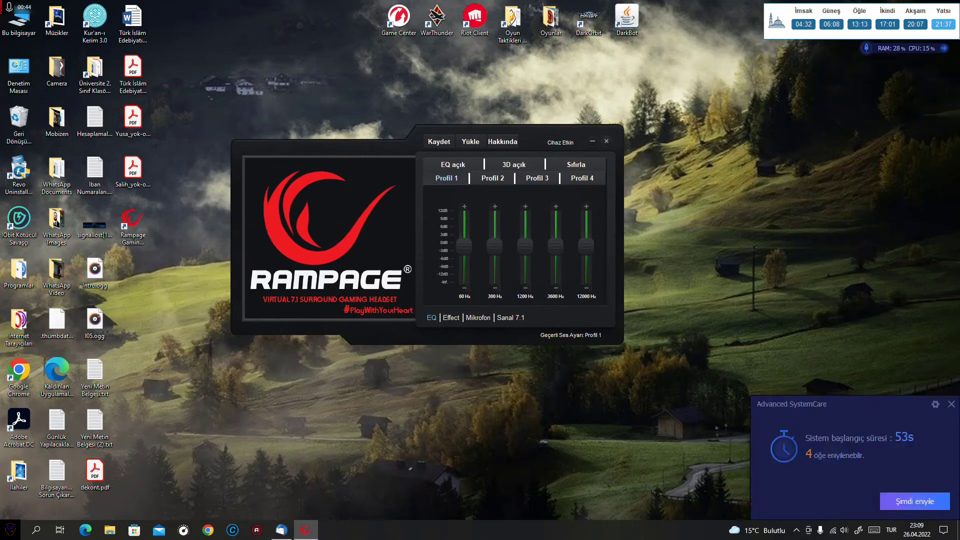
click(951, 405)
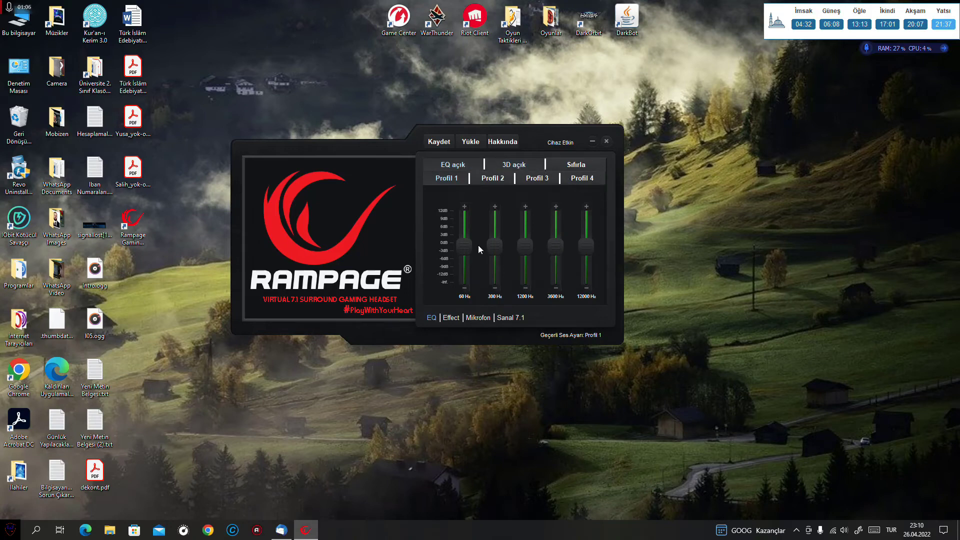
Step: Look through the EQ and Effect settings, and adjust the microphone gain to 100
click(450, 319)
click(430, 317)
click(451, 318)
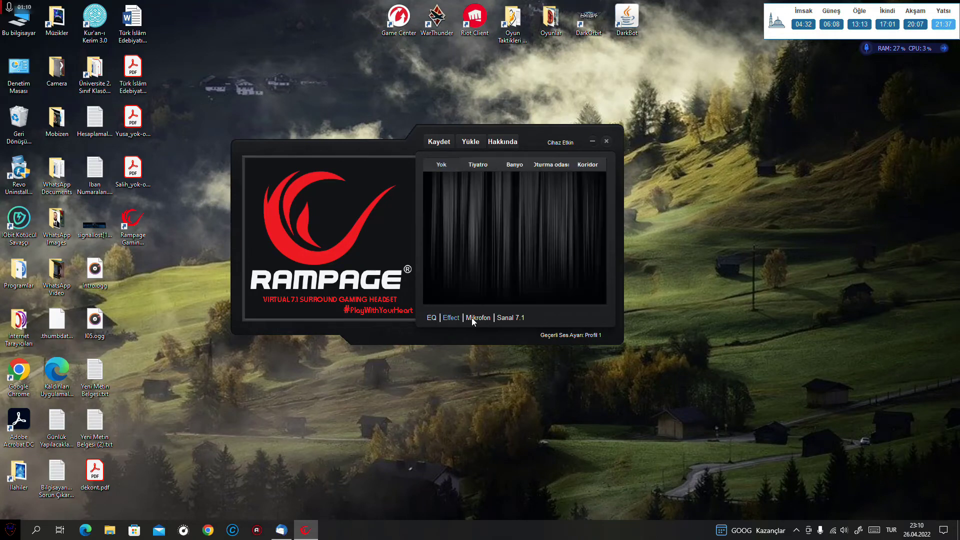
click(472, 319)
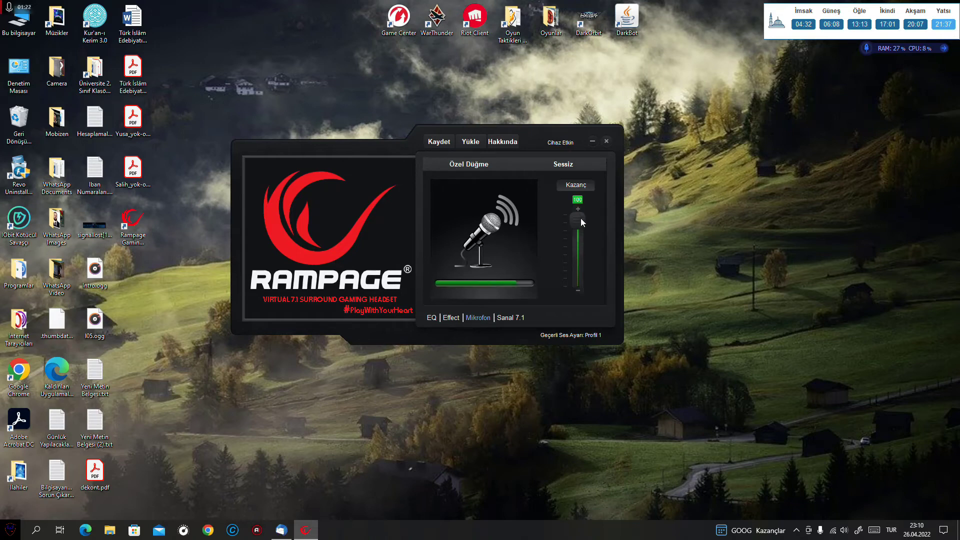
mouse_move(581, 218)
mouse_down()
mouse_move(574, 260)
mouse_move(578, 220)
mouse_up()
mouse_move(579, 227)
mouse_down()
mouse_move(579, 244)
mouse_move(578, 217)
mouse_up()
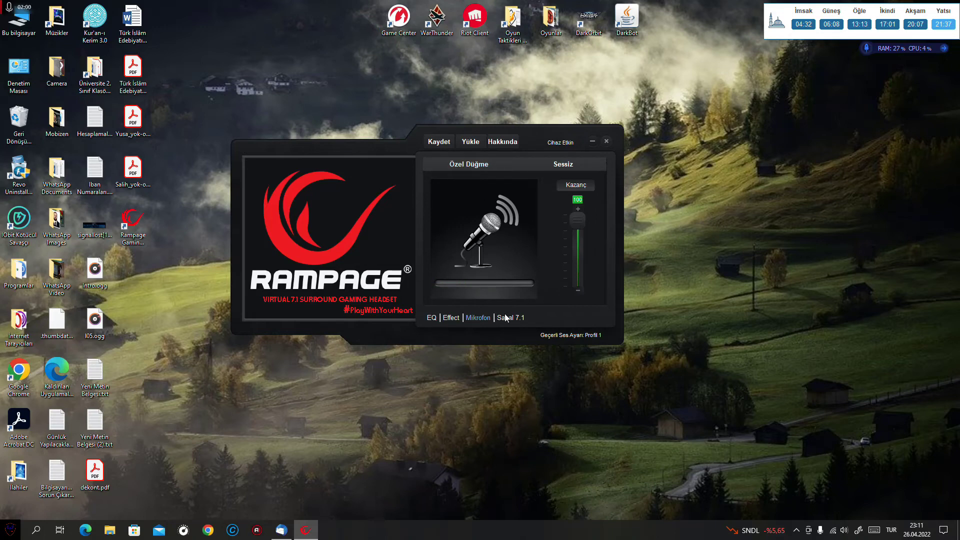
Step: Revisit the EQ settings and raise the microphone gain to 100
click(433, 319)
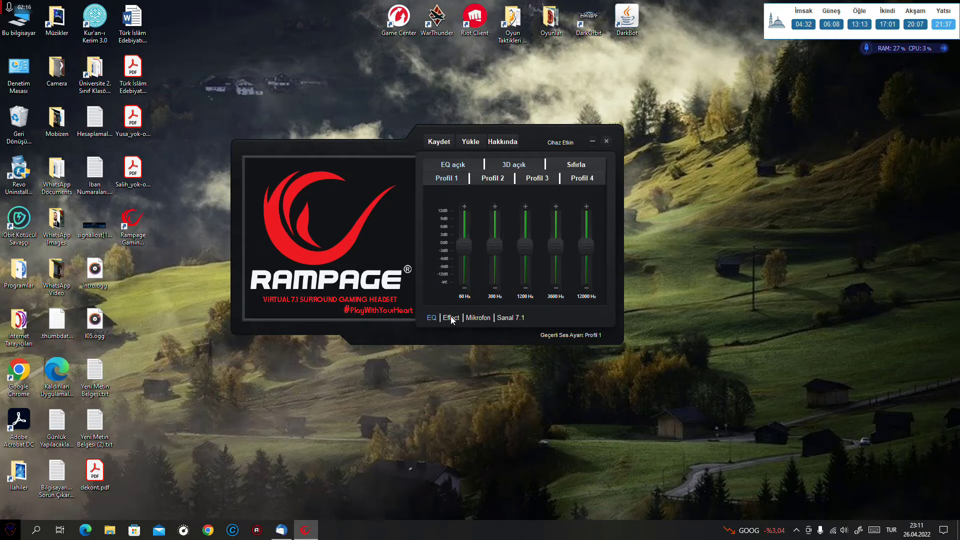
click(470, 318)
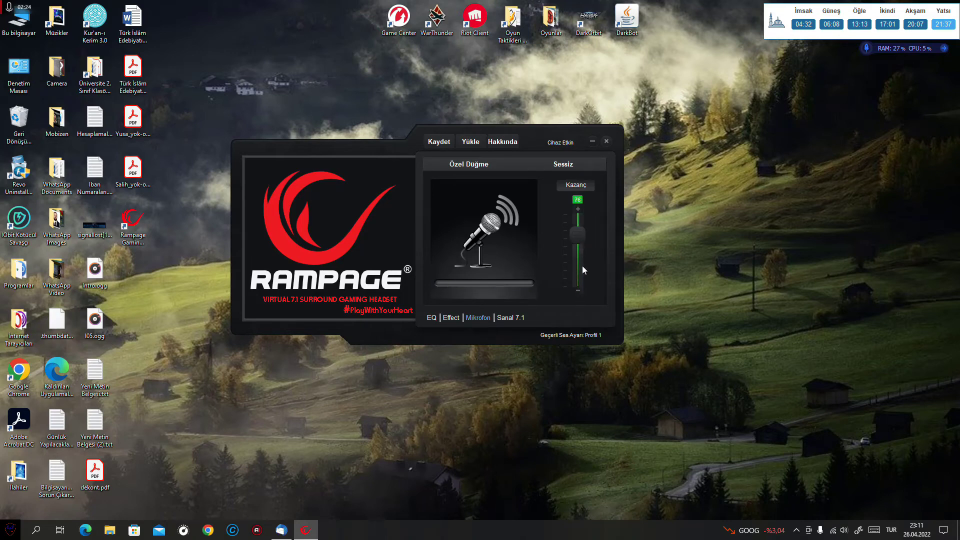
drag(579, 237, 577, 182)
Step: View the program's About information and close it
click(491, 144)
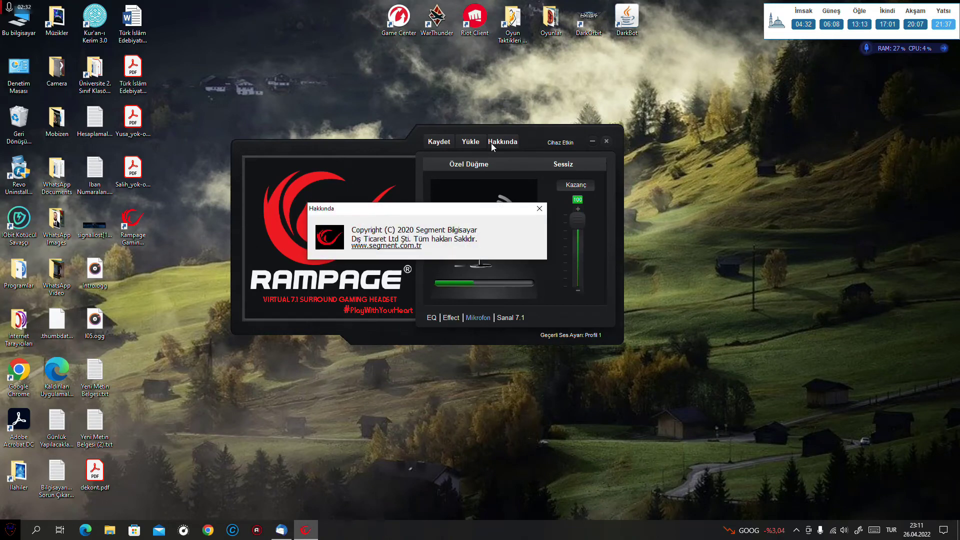
drag(430, 212, 443, 212)
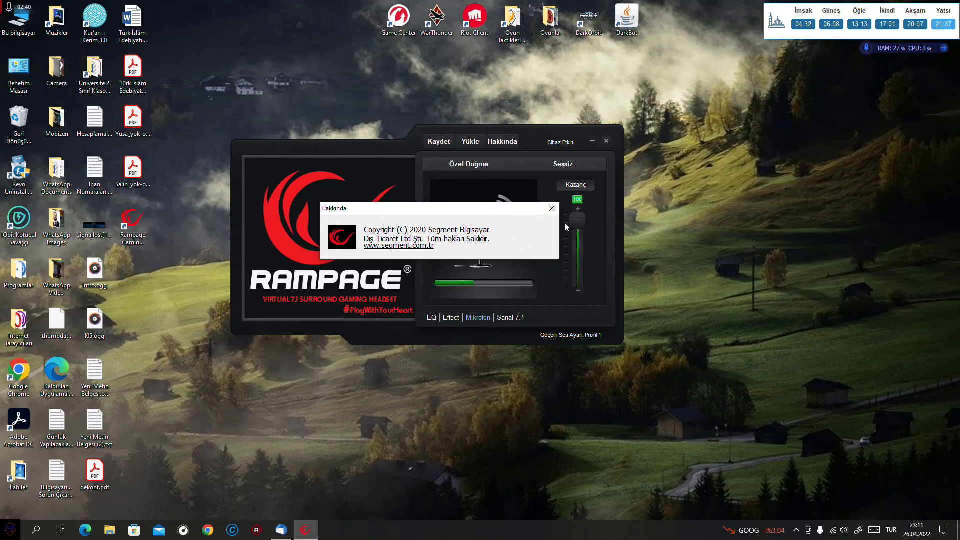
click(552, 208)
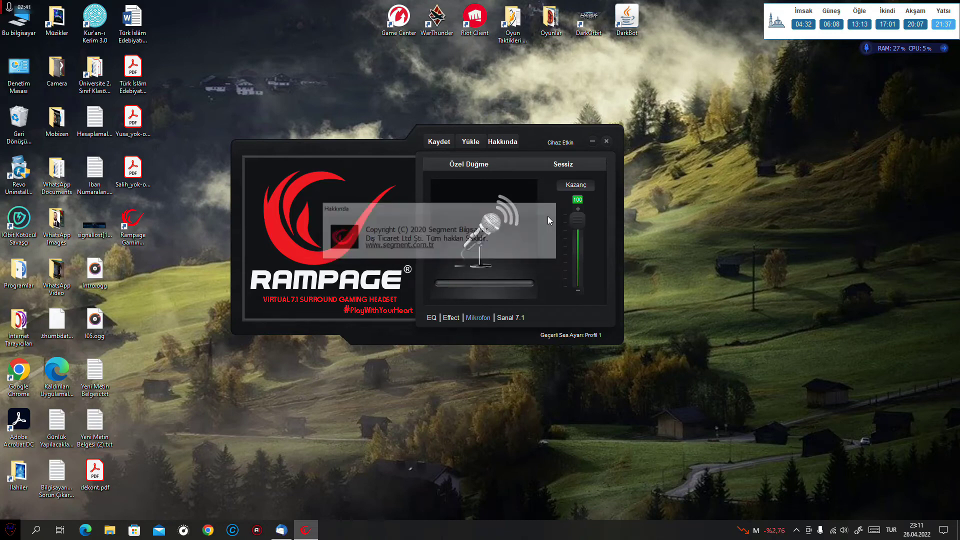
Step: View the dialog for saving the audio settings to an INI file, and cancel it
click(439, 142)
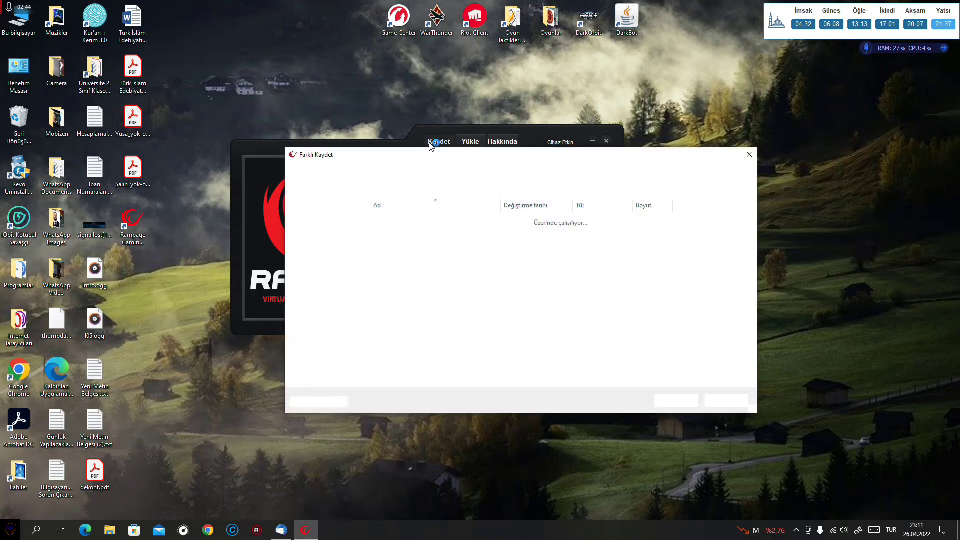
click(375, 369)
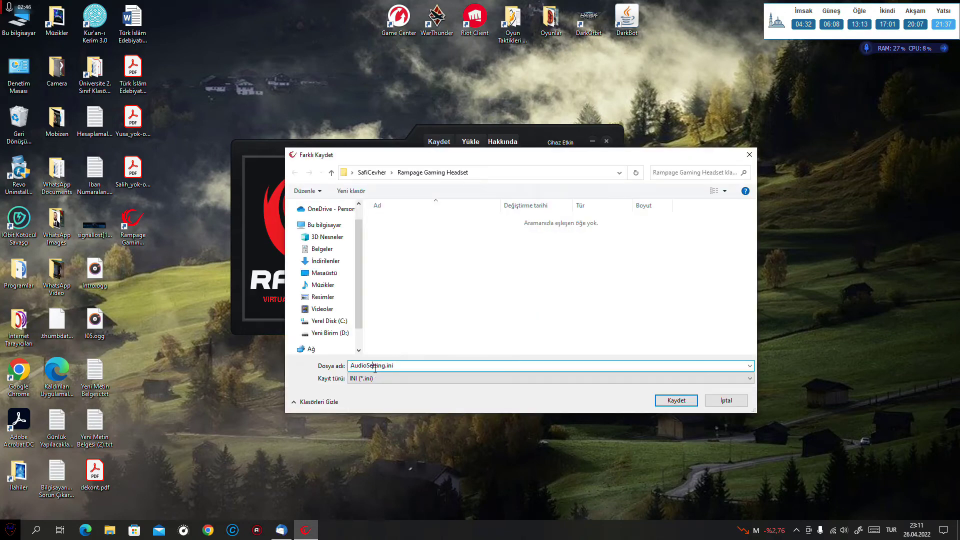
drag(407, 369, 348, 366)
click(738, 403)
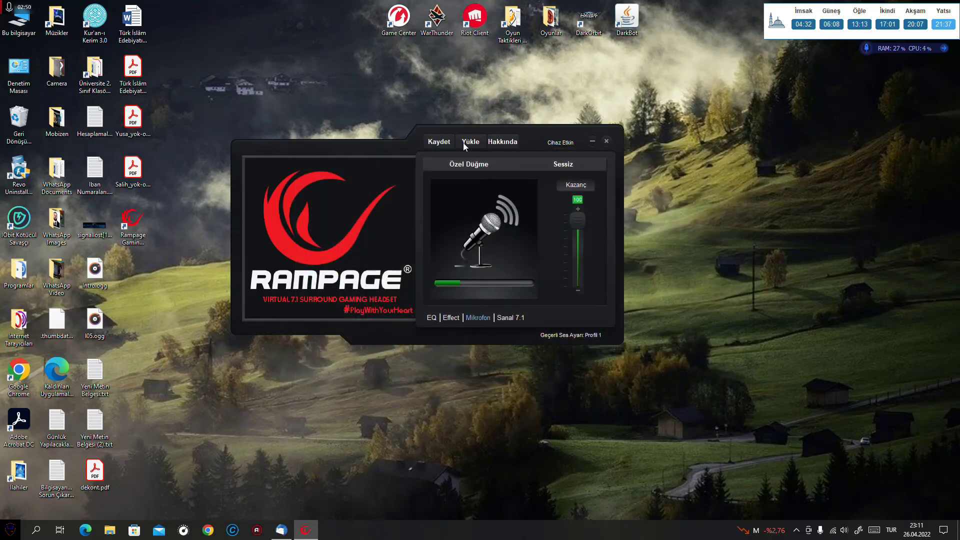
Step: Try out the EQ frequency band sliders for the headset, and reset the equalizer
click(429, 318)
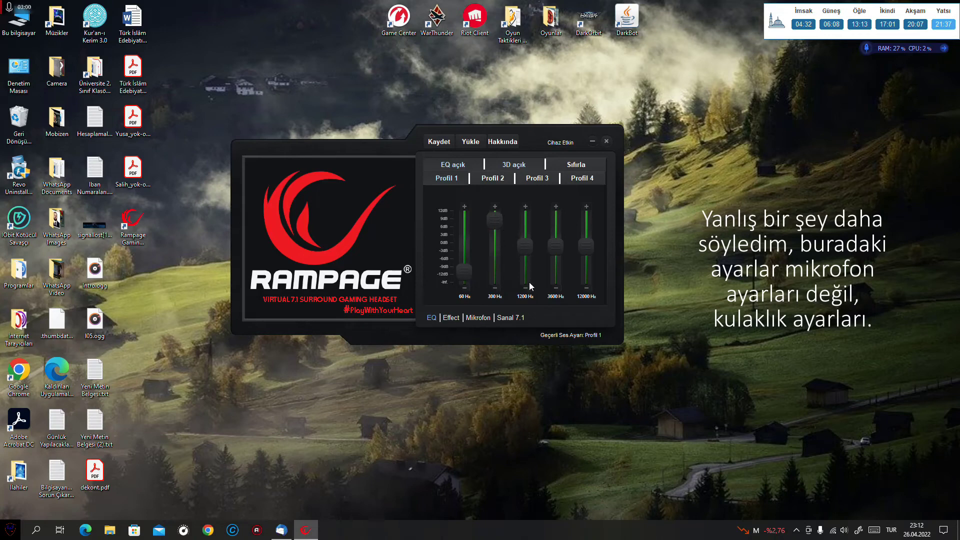
drag(558, 248, 556, 216)
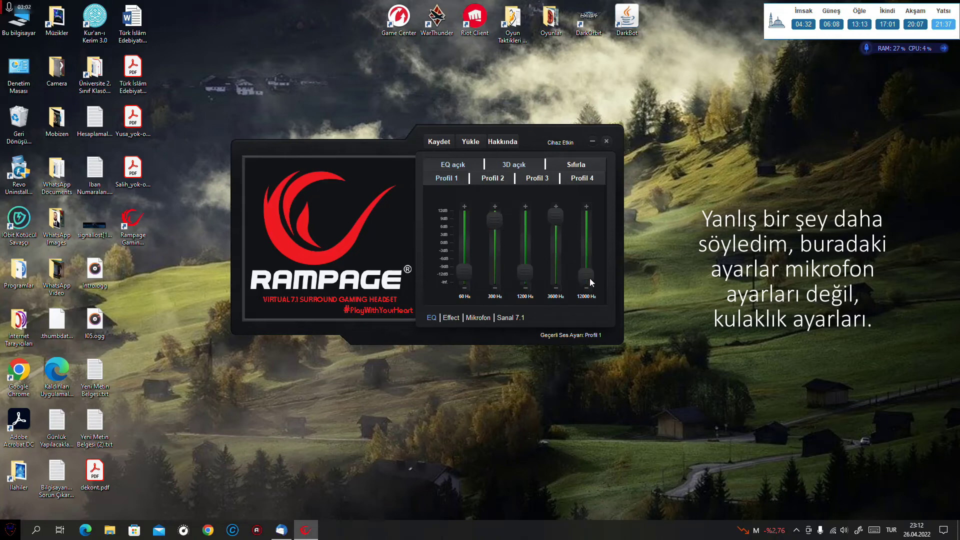
click(586, 164)
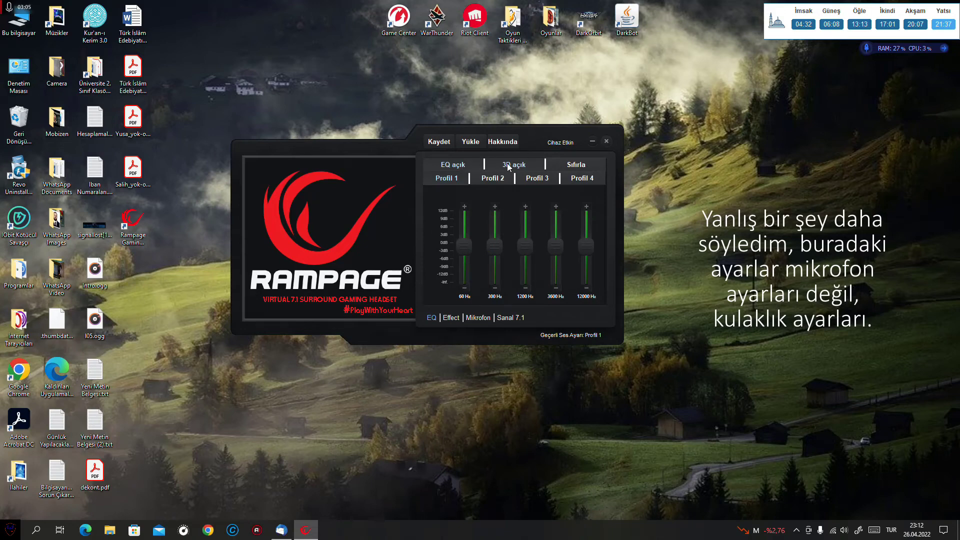
Step: Look at the microphone gain, and try the virtual 7.1 speaker rotation counterclockwise and clockwise before resetting the speaker positions
click(478, 317)
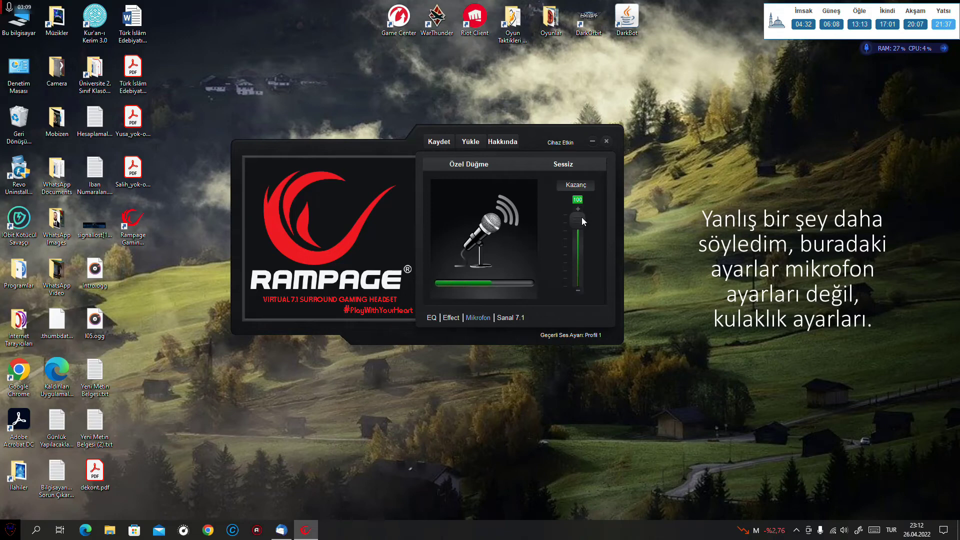
click(511, 317)
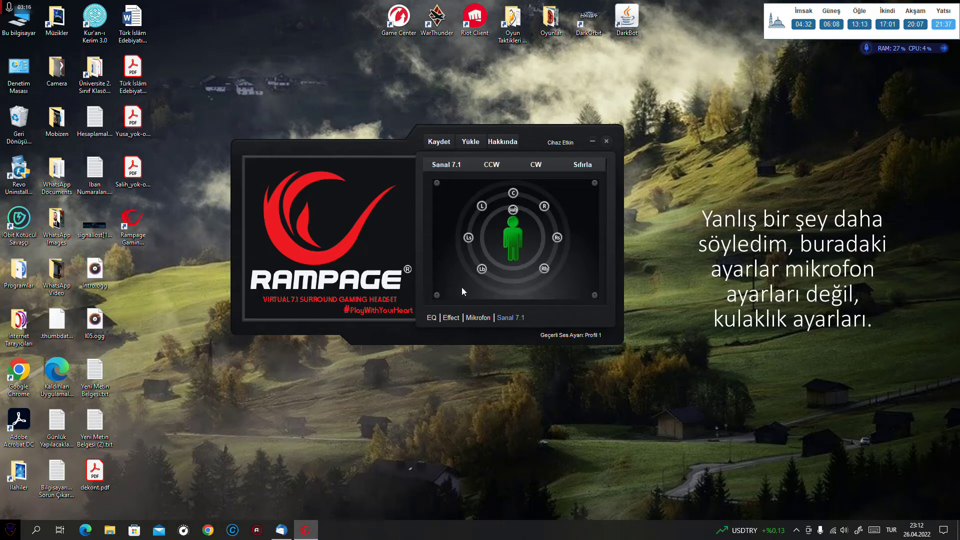
click(439, 163)
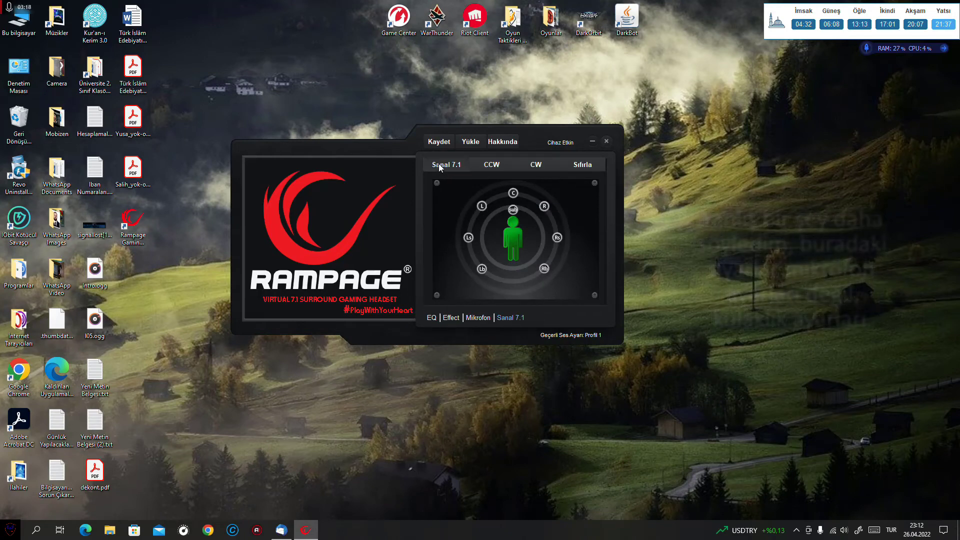
click(500, 169)
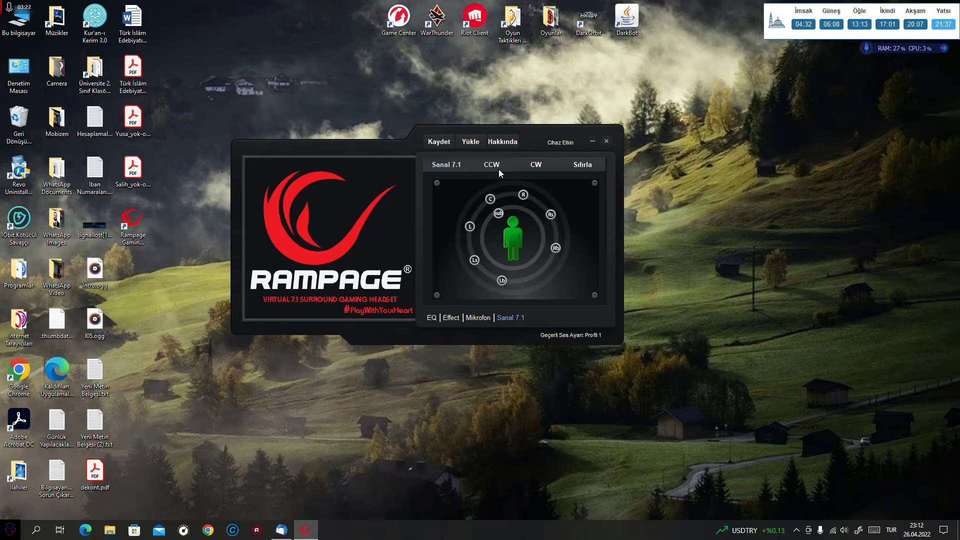
click(527, 167)
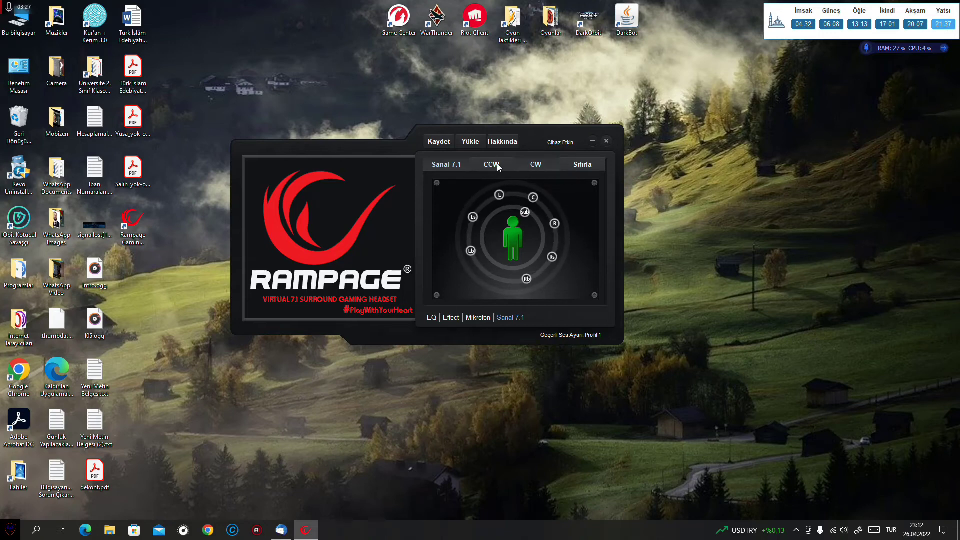
click(587, 167)
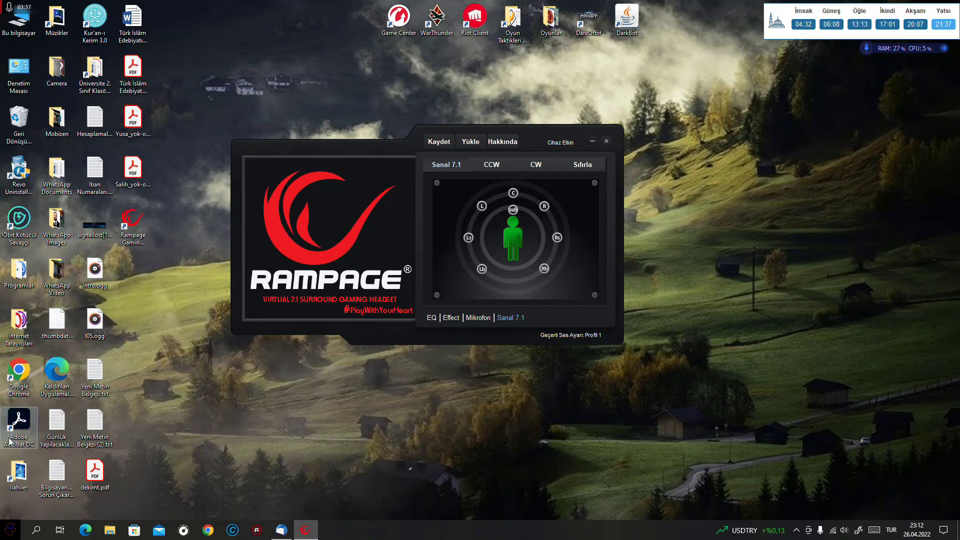
Step: Play the "Arapça İlahi Ela Ya" track from the desktop's İlahiler folder in Groove Müzik, and close the player
double_click(18, 475)
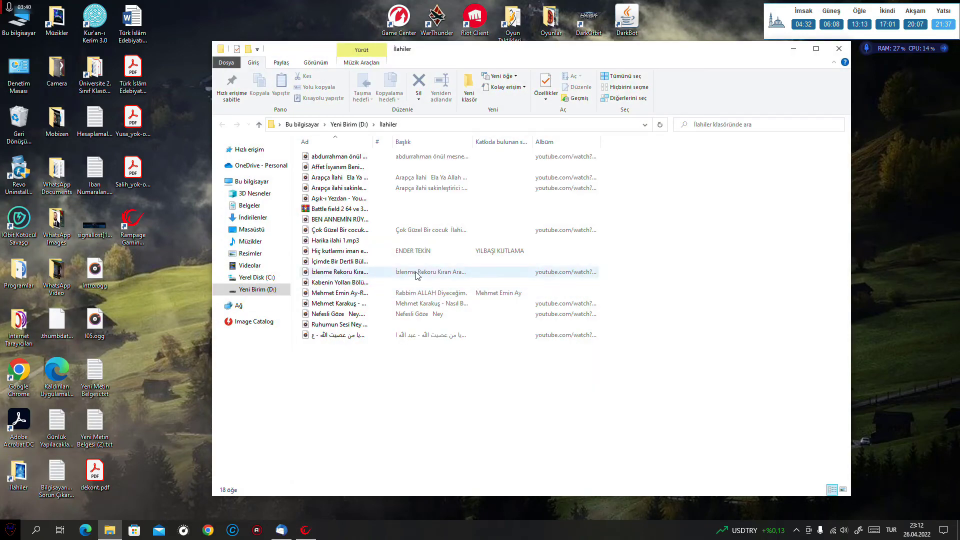
drag(448, 55, 889, 111)
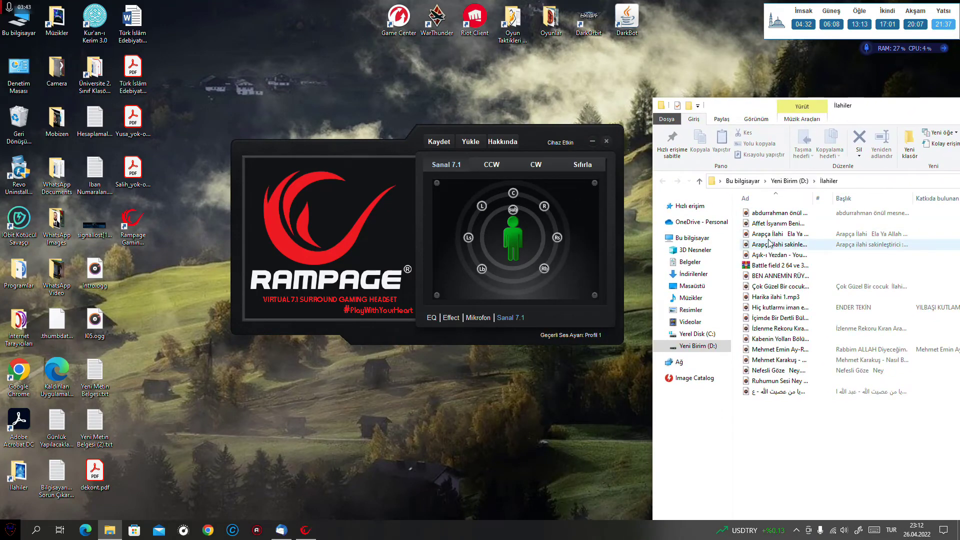
double_click(770, 234)
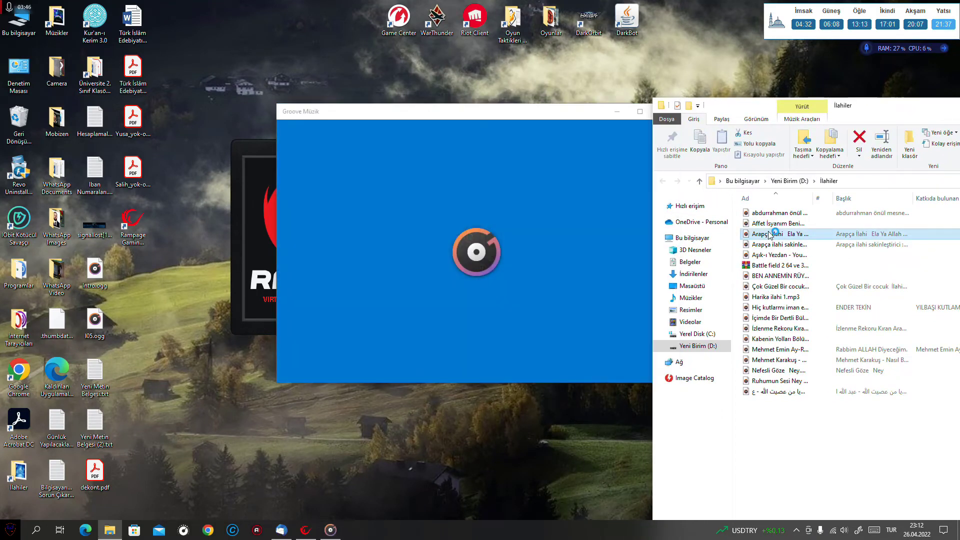
drag(476, 114, 267, 113)
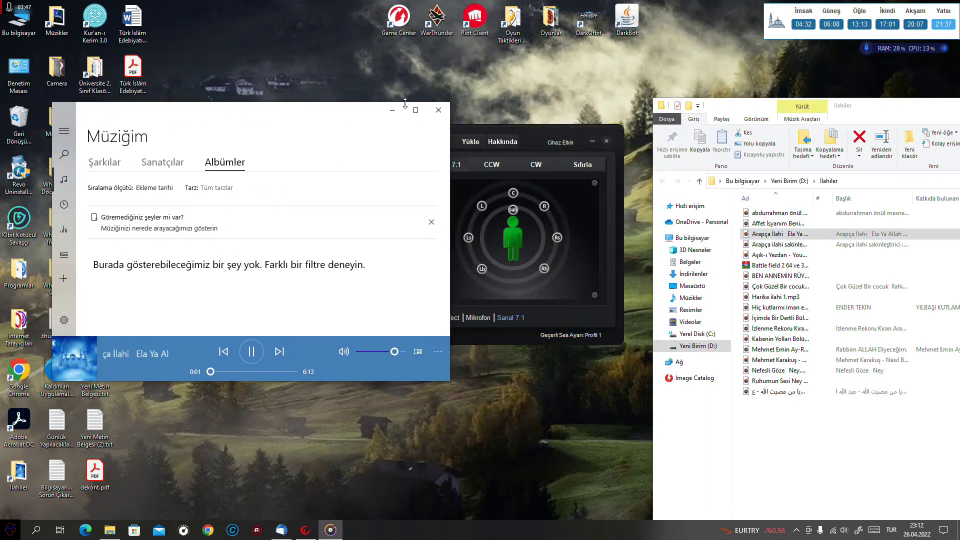
click(434, 115)
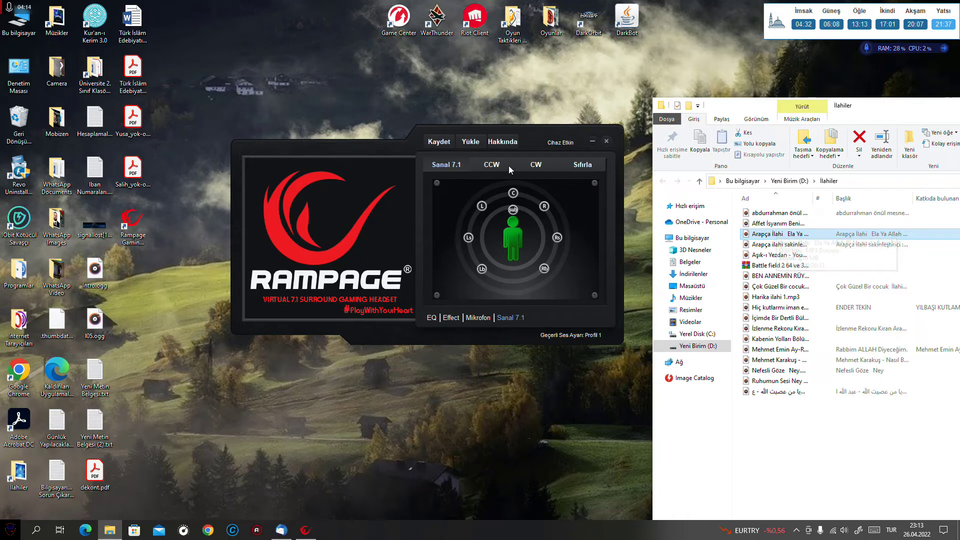
Step: Replay the Arapça İlahi track with the player beside the Rampage window, and rotate the virtual 7.1 speakers counterclockwise
drag(535, 134, 507, 134)
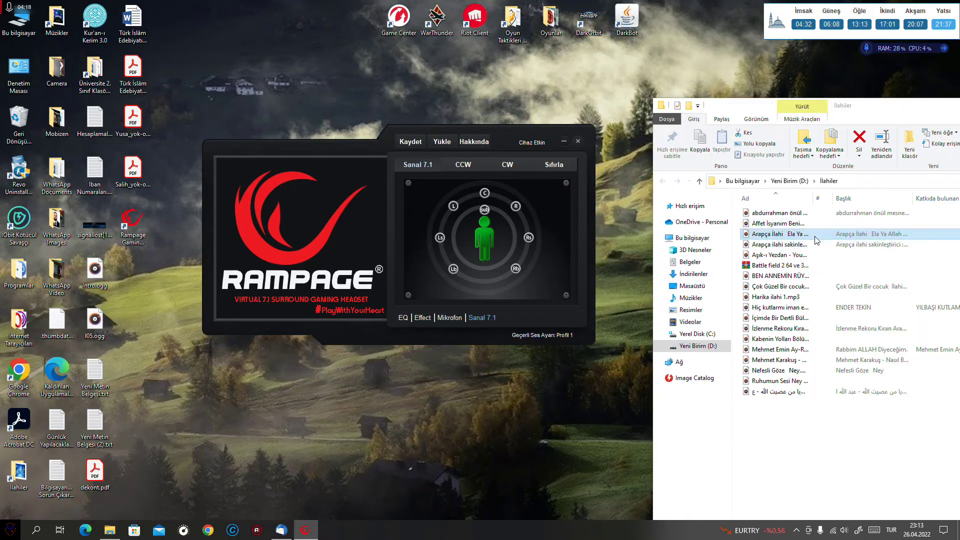
double_click(816, 240)
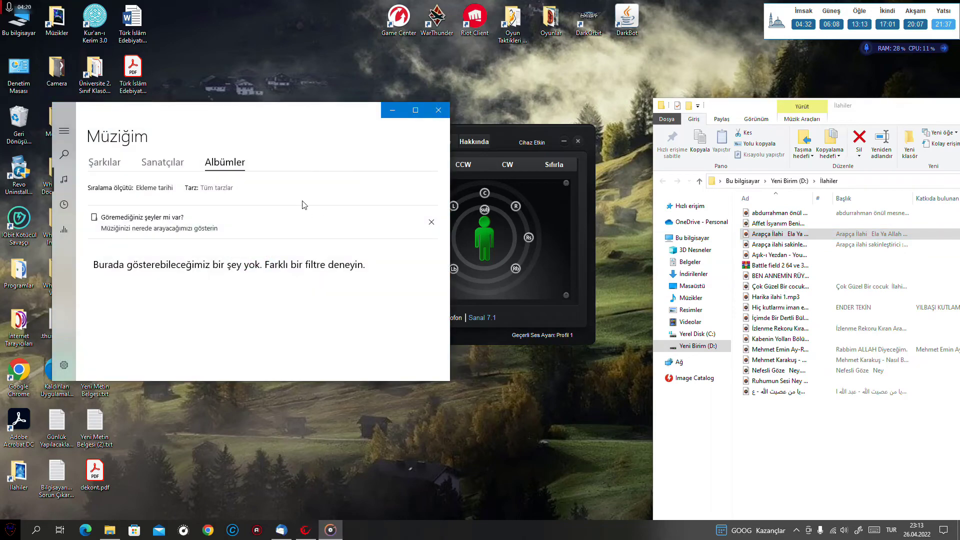
drag(319, 122, 220, 125)
click(469, 151)
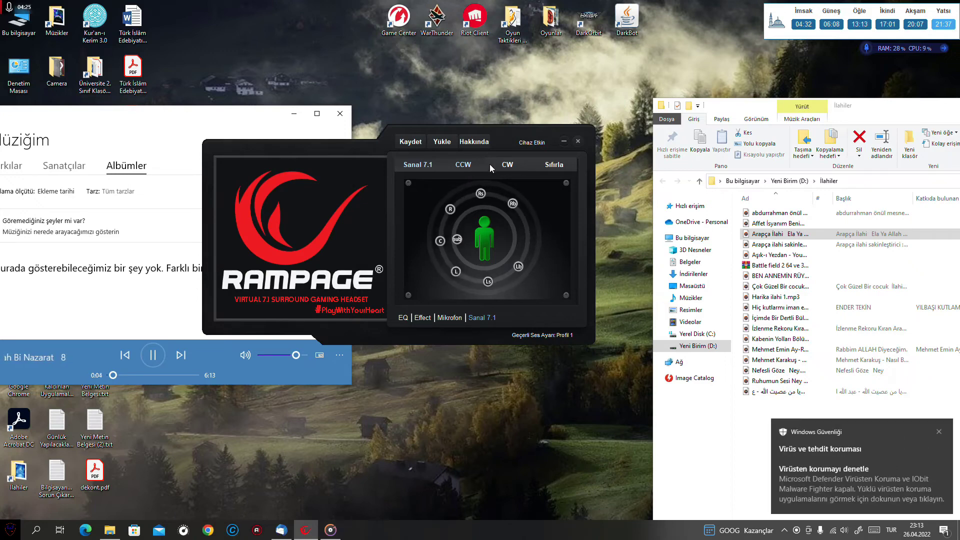
Step: Clear the Windows Güvenliği notification from the notification centre and return to the Rampage window
click(945, 530)
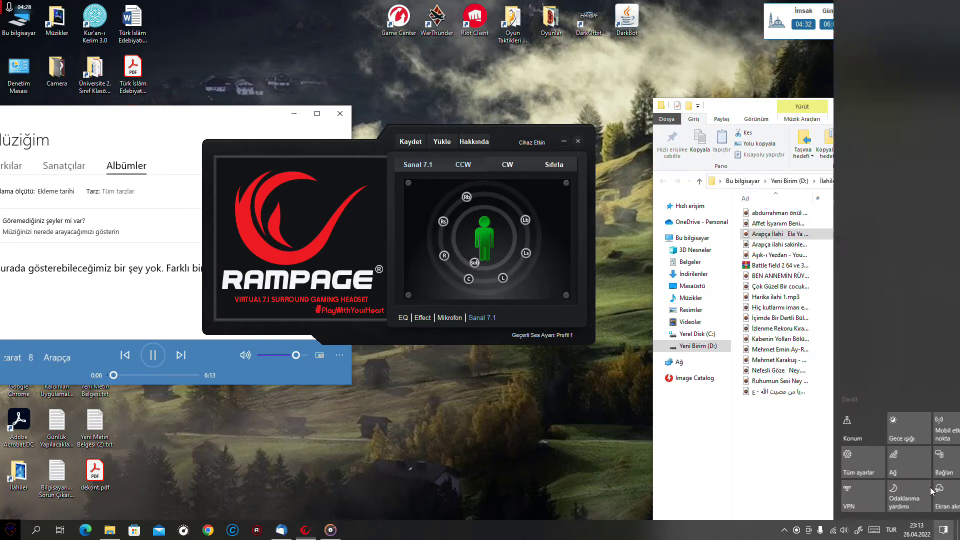
click(943, 84)
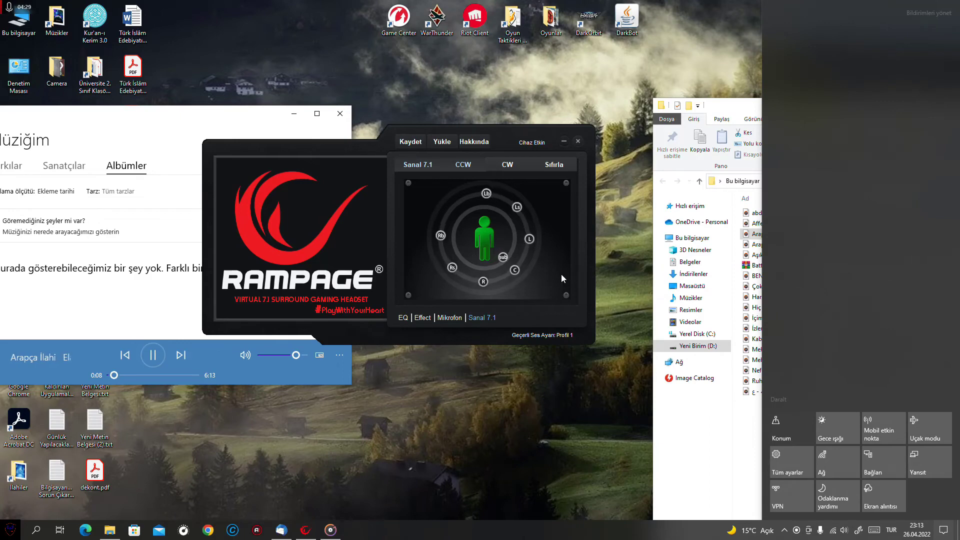
click(547, 259)
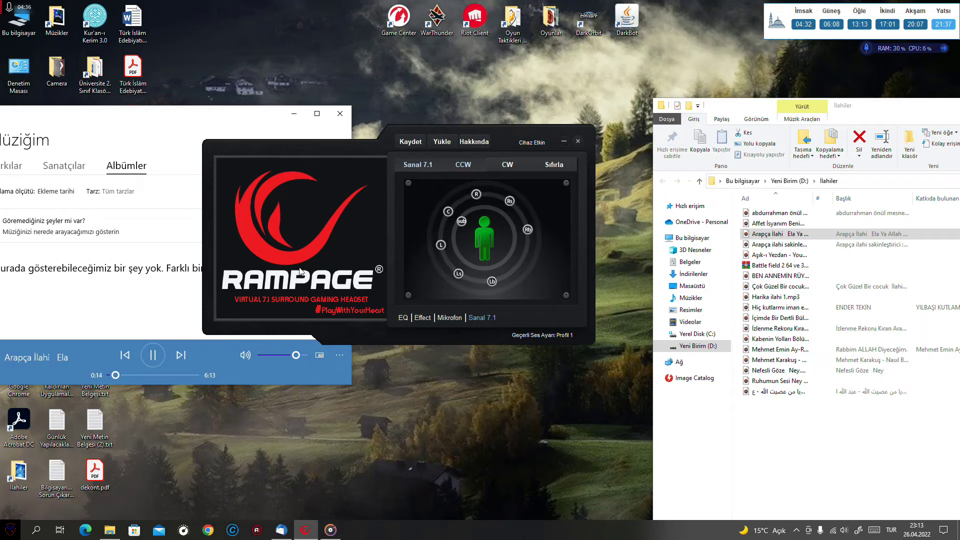
Step: Test the track with the virtual 7.1 speakers rotating clockwise, pausing and resuming playback, and return the speakers to their default positions
click(144, 363)
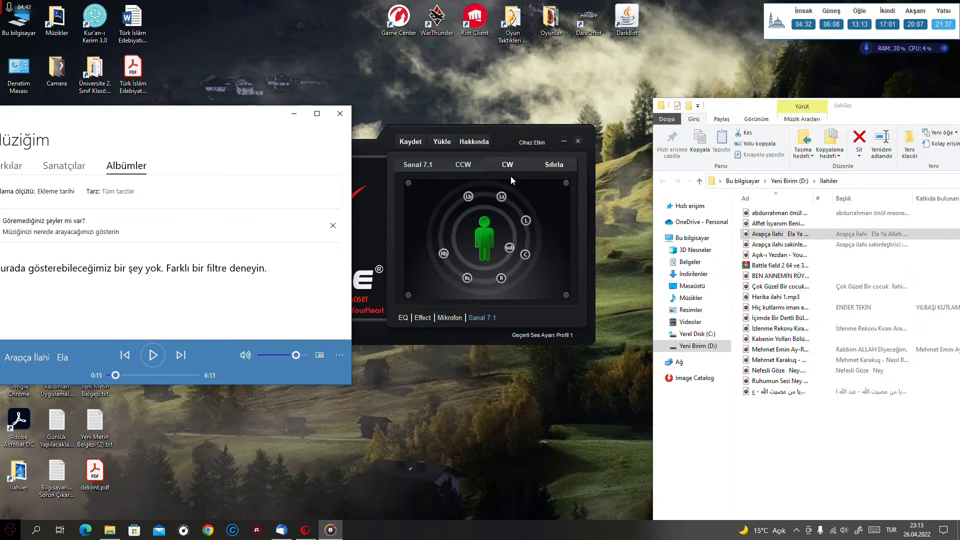
key(XF86AudioPlay)
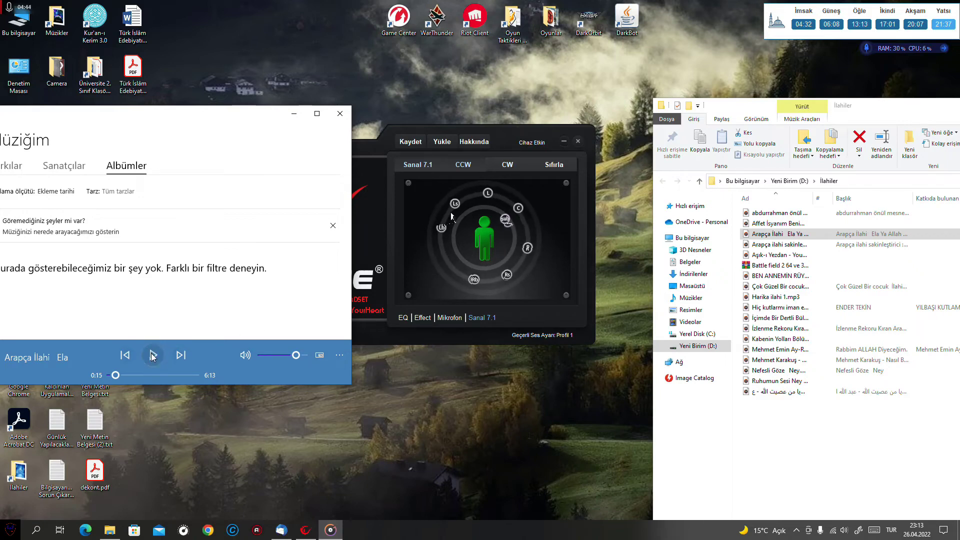
click(493, 166)
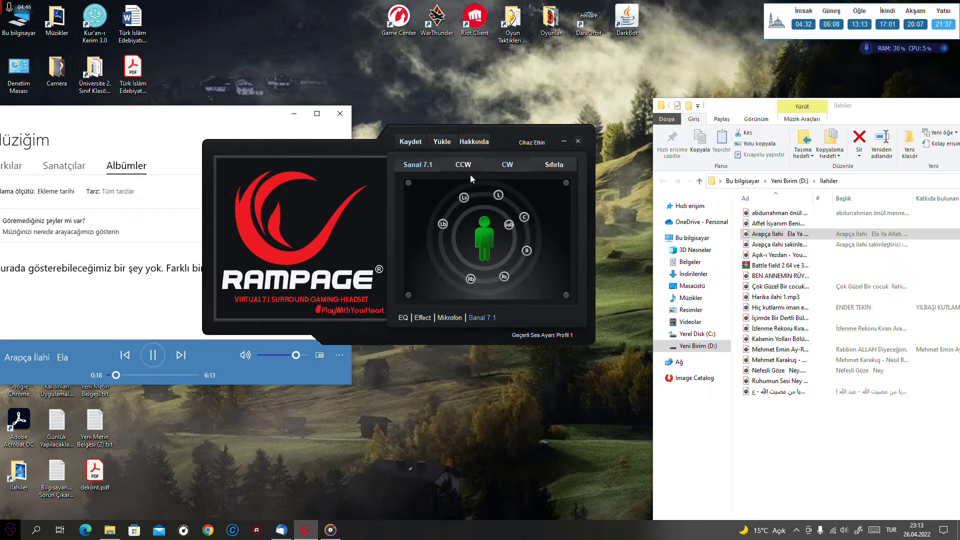
click(155, 357)
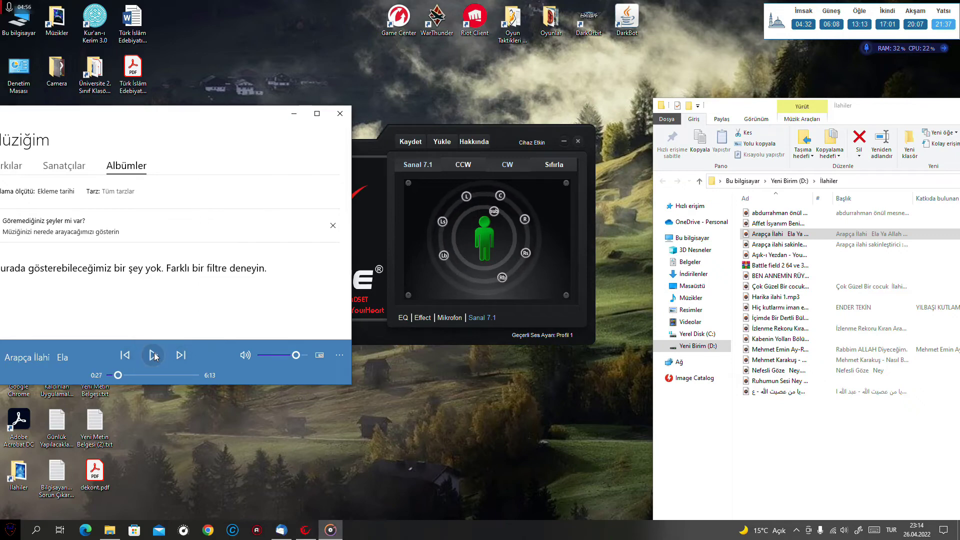
click(465, 193)
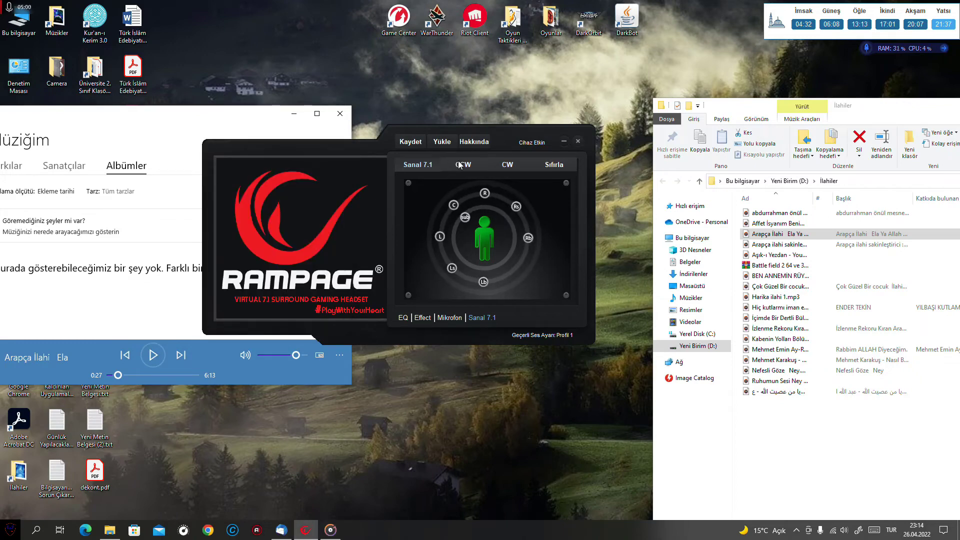
click(161, 355)
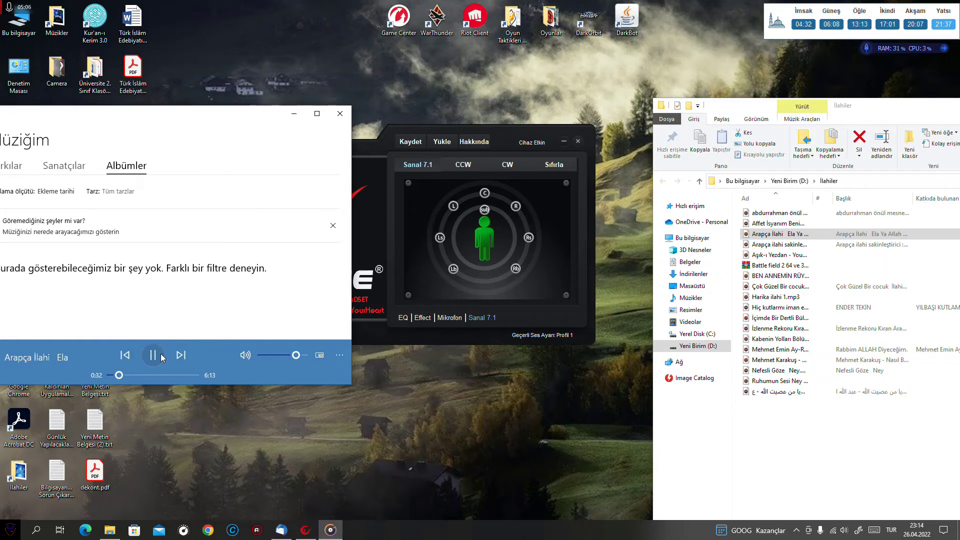
Step: Raise the music player's volume to 100, and test the ALPHA-X speaker volume at 96 before setting it to 54
drag(297, 359, 324, 359)
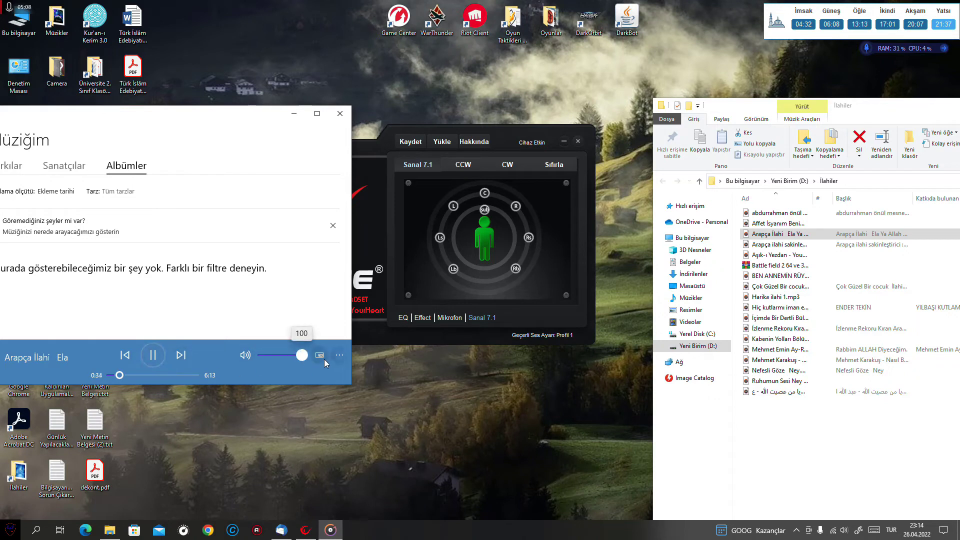
click(844, 531)
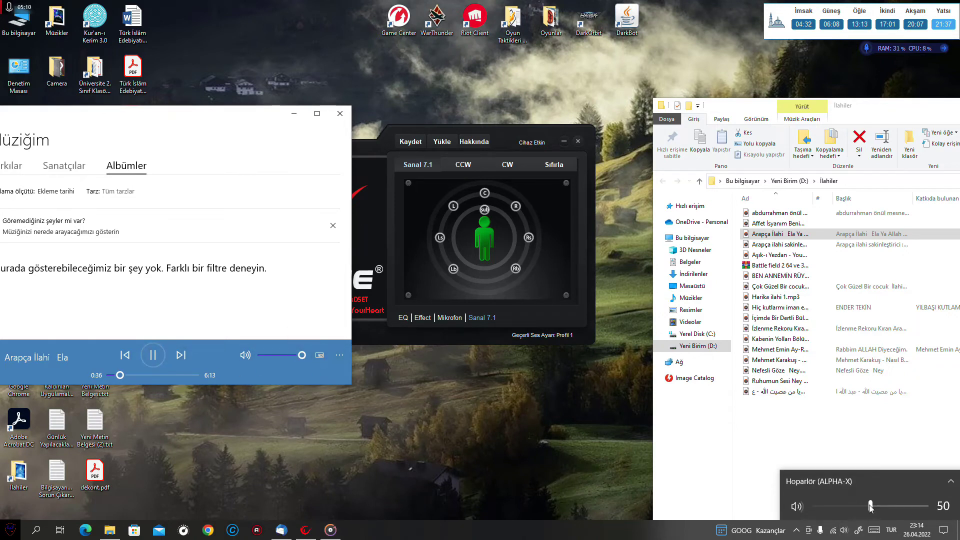
click(150, 360)
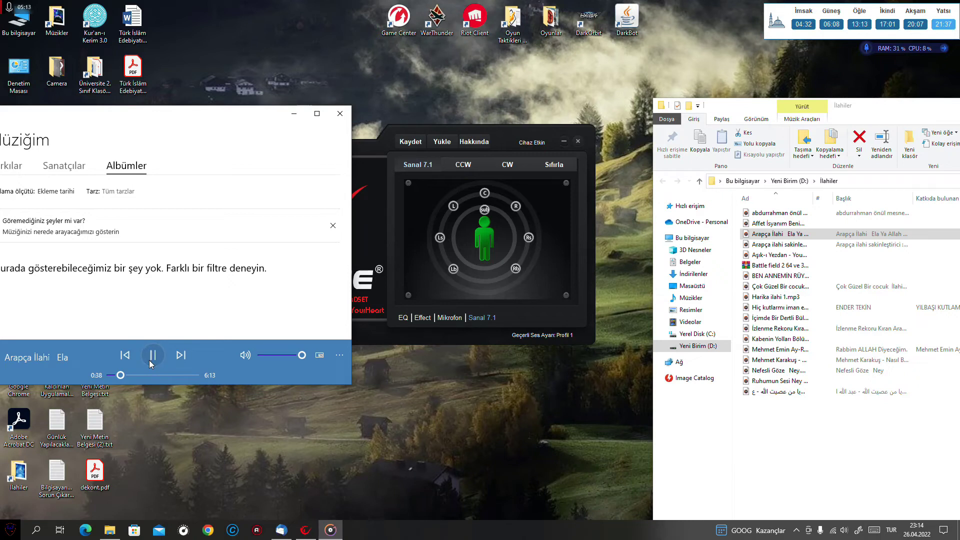
click(796, 531)
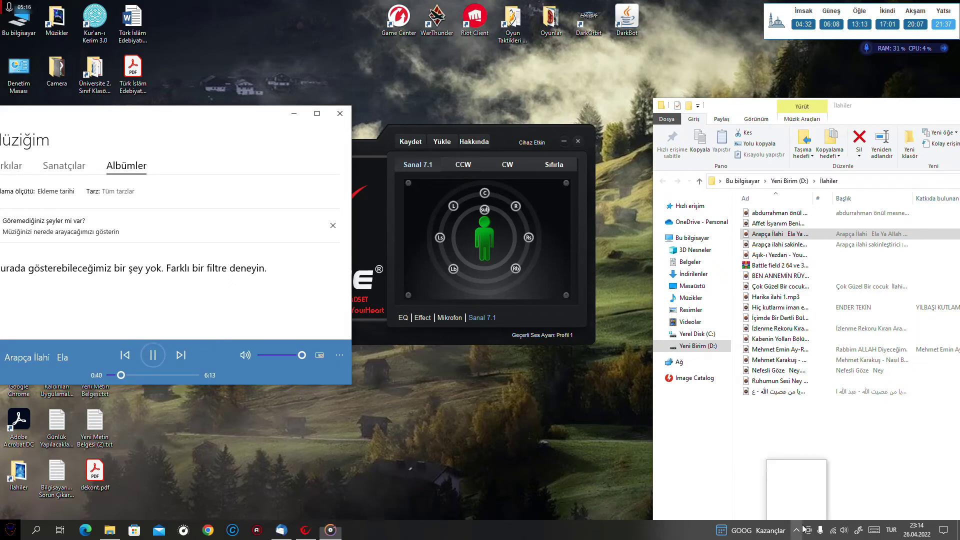
click(845, 531)
click(882, 510)
drag(882, 512, 924, 513)
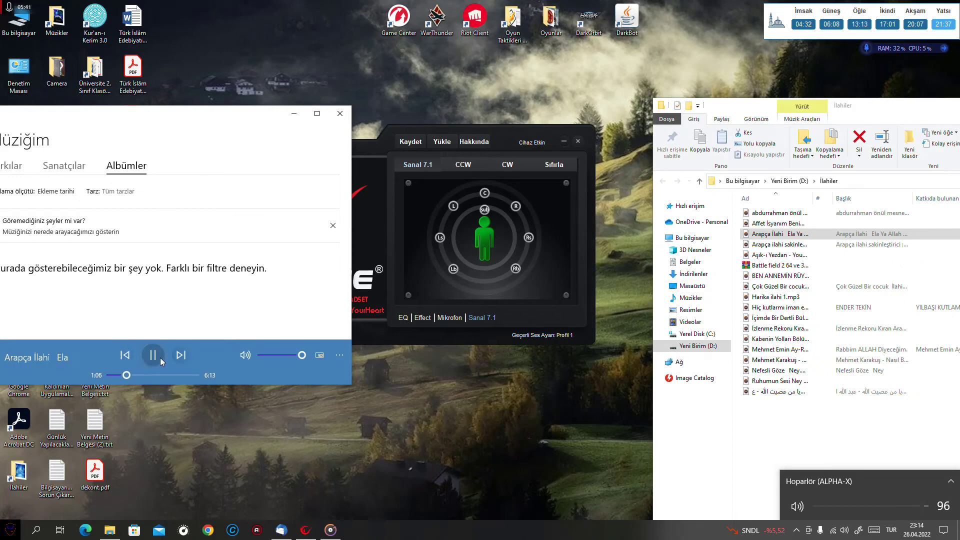
drag(922, 507, 876, 506)
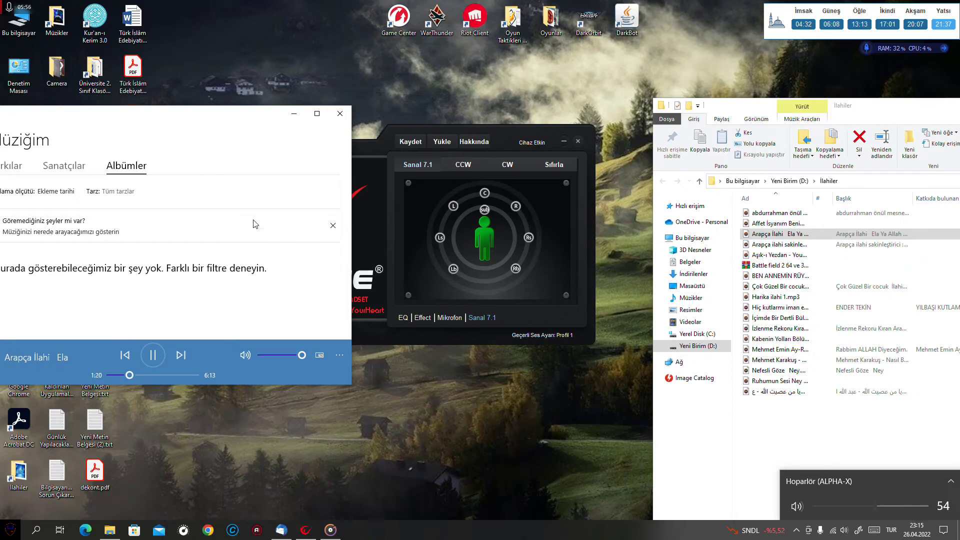
Step: Pause the track and close the music player, and move the İlahiler folder window back towards the middle of the desktop
drag(191, 122, 380, 110)
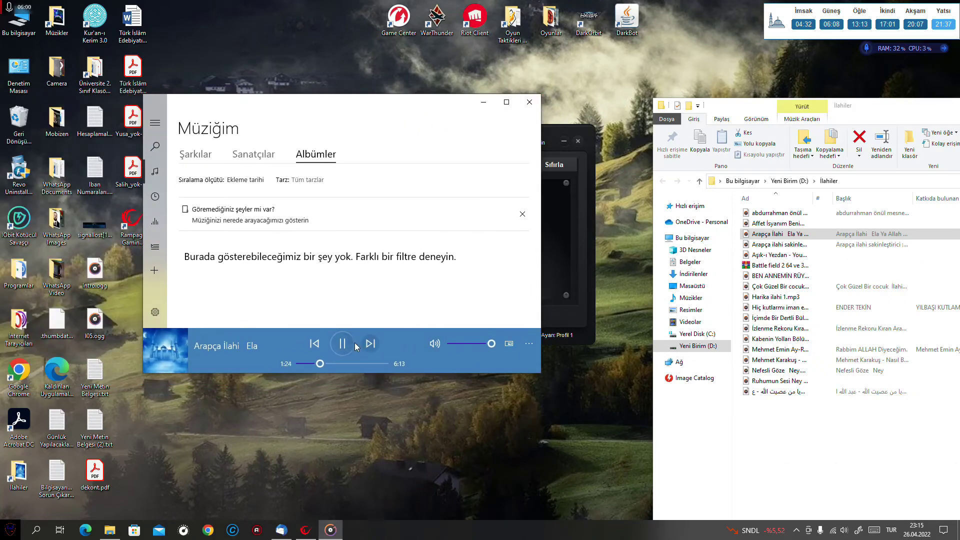
key(ctrl+p)
click(527, 103)
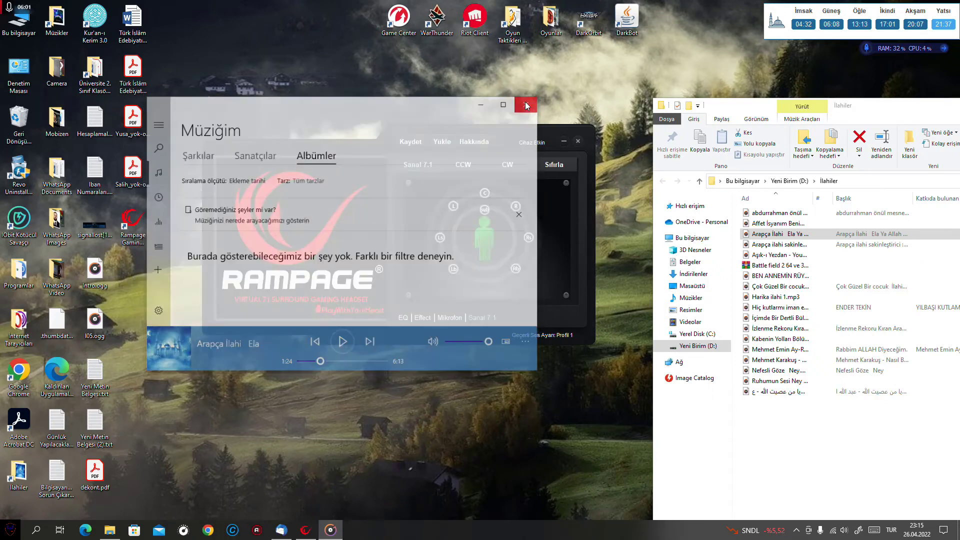
drag(924, 108, 421, 57)
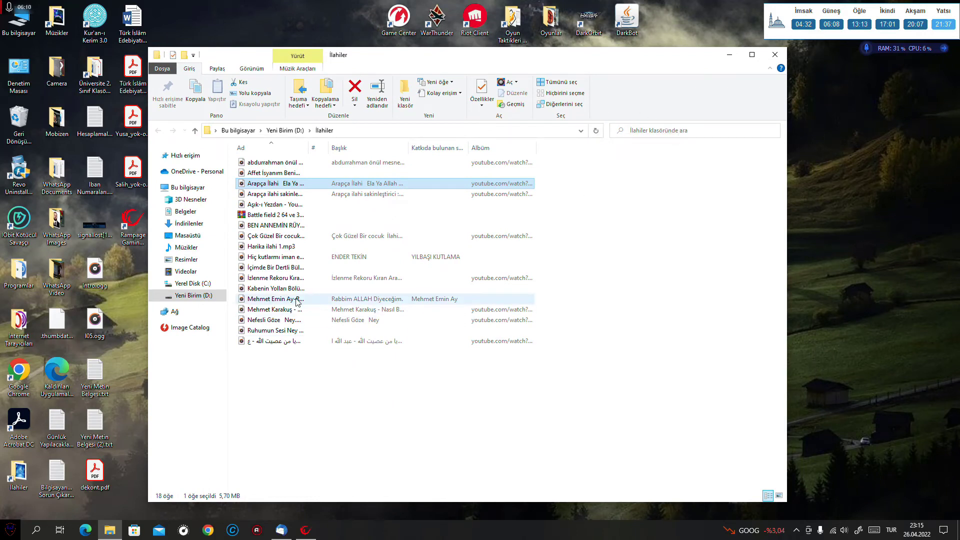
Step: Close the İlahiler folder, reposition the Rampage window towards the middle of the desktop, and show its EQ settings
click(775, 55)
drag(511, 137, 523, 173)
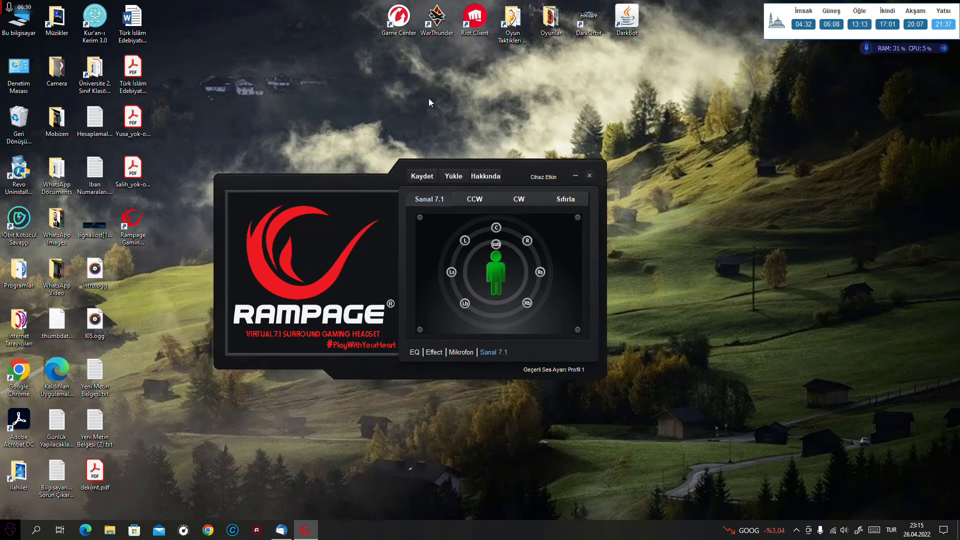
drag(517, 170, 561, 175)
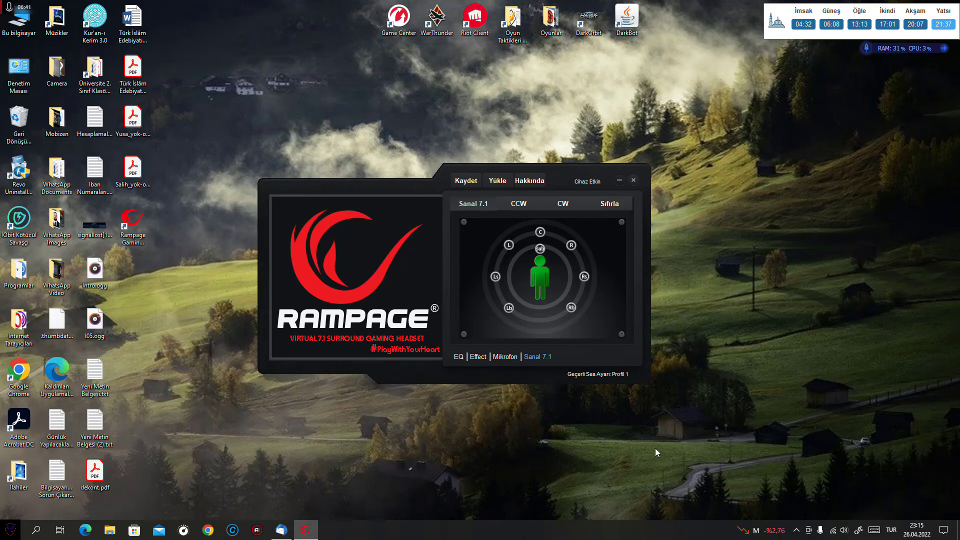
click(458, 357)
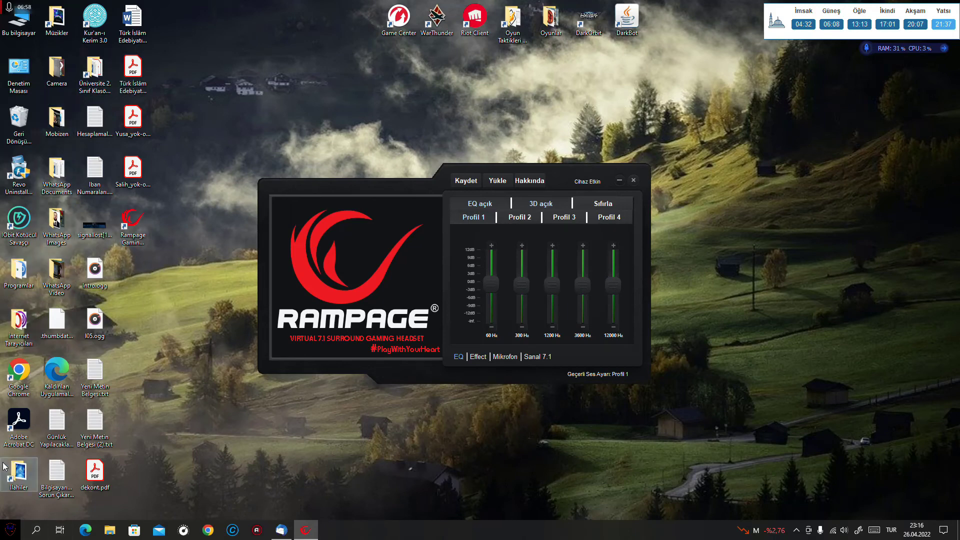
Step: Play the Arapça İlahi Ela Ya Allah track from the İlahiler folder, close the folder, and arrange the player and Rampage windows side by side
double_click(18, 473)
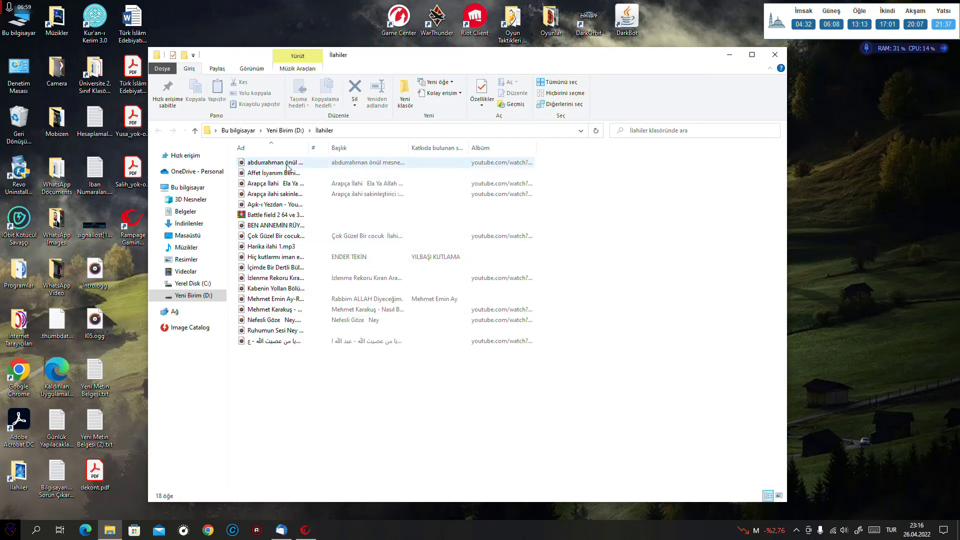
double_click(275, 183)
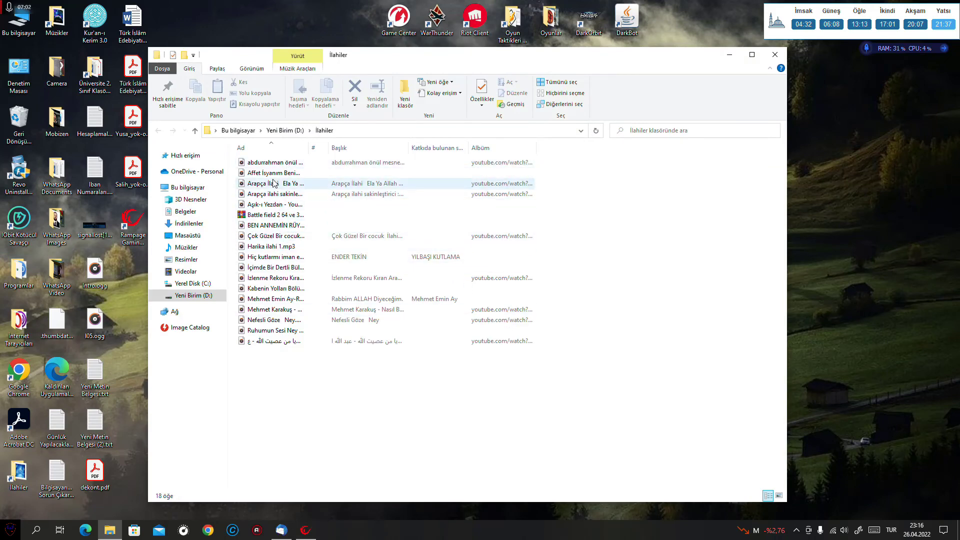
click(774, 48)
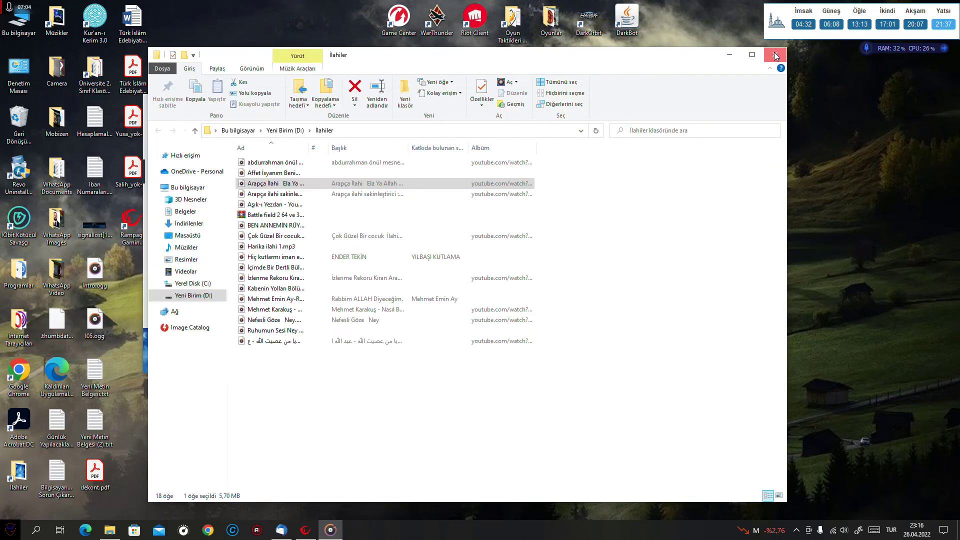
click(775, 54)
drag(344, 107, 192, 98)
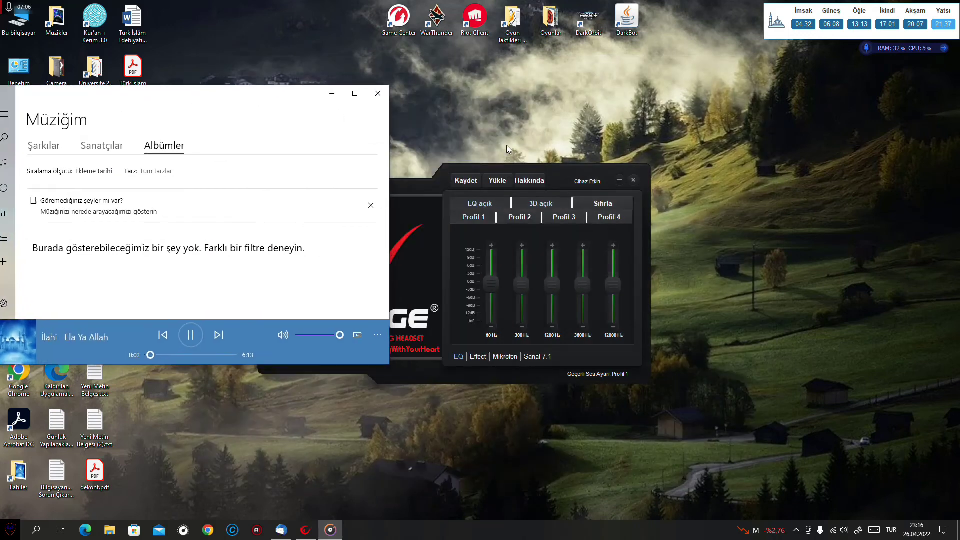
drag(545, 167, 722, 145)
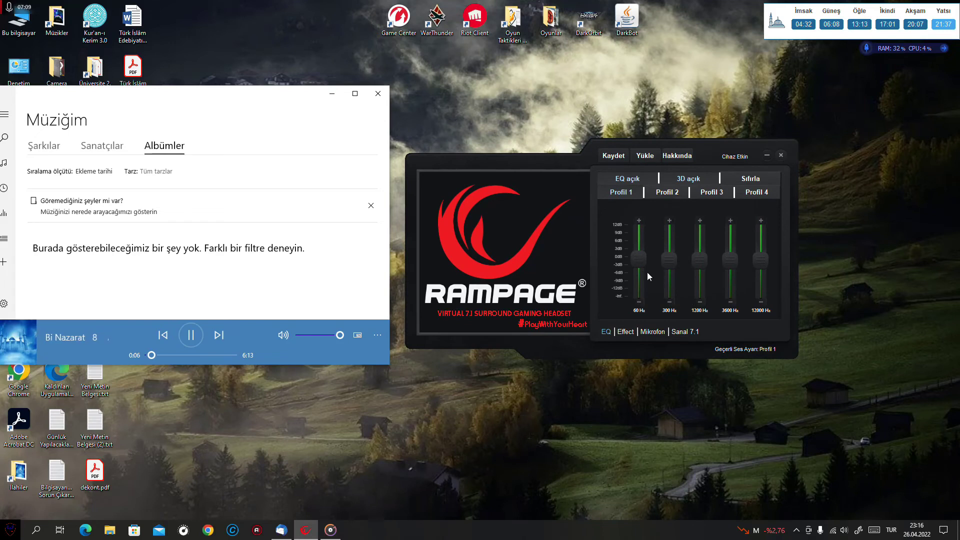
Step: Raise the 60, 300, 1200, 3600 and 12000 Hz equalizer bands to their maximum while the track plays
drag(640, 263, 641, 230)
click(671, 220)
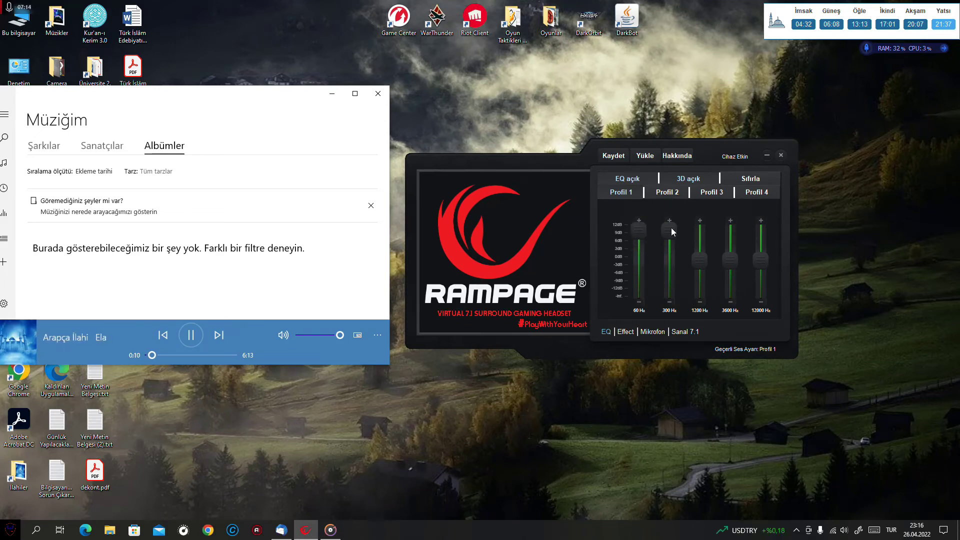
drag(698, 261, 697, 196)
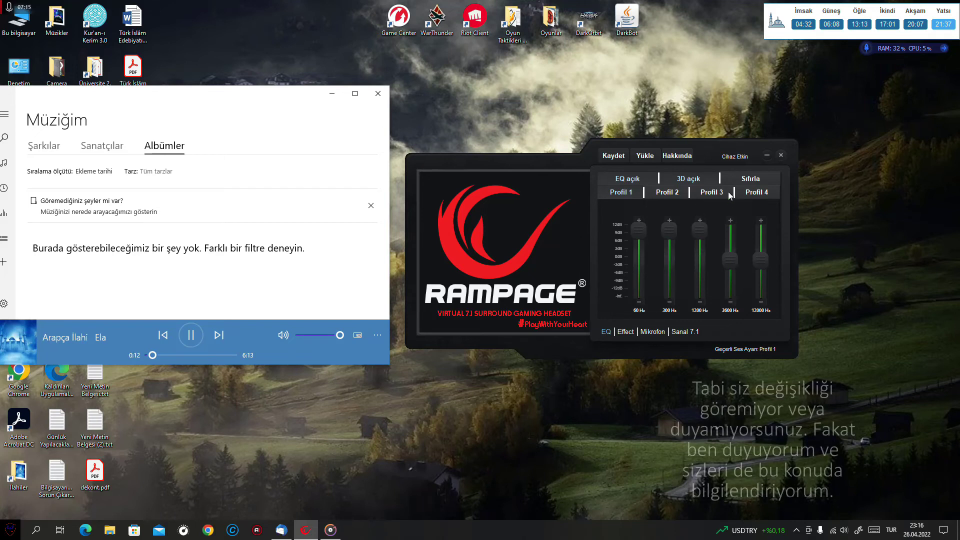
drag(736, 262, 744, 234)
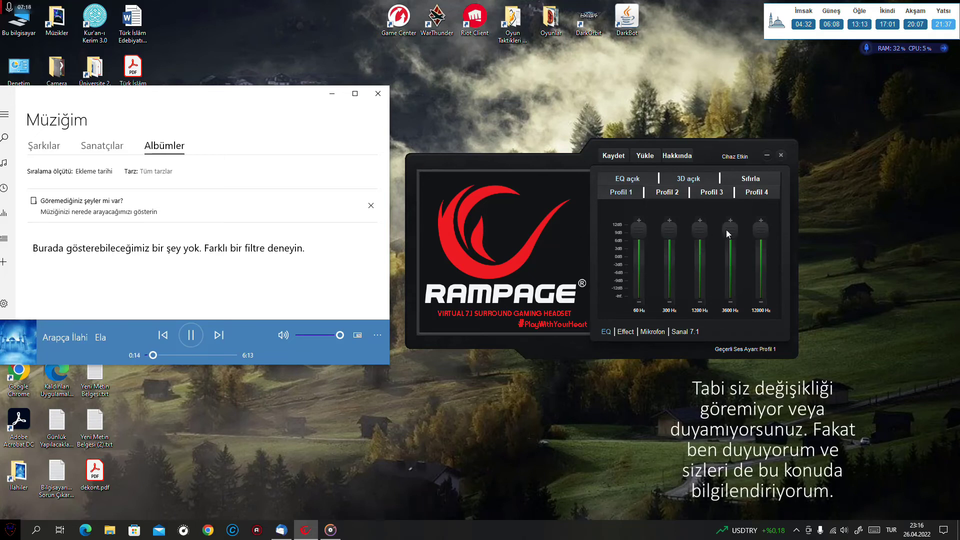
Step: Lower the 3600, 1200, 300 and 60 Hz equalizer bands, and raise the 60, 300 and 1200 Hz bands again
click(726, 271)
click(702, 263)
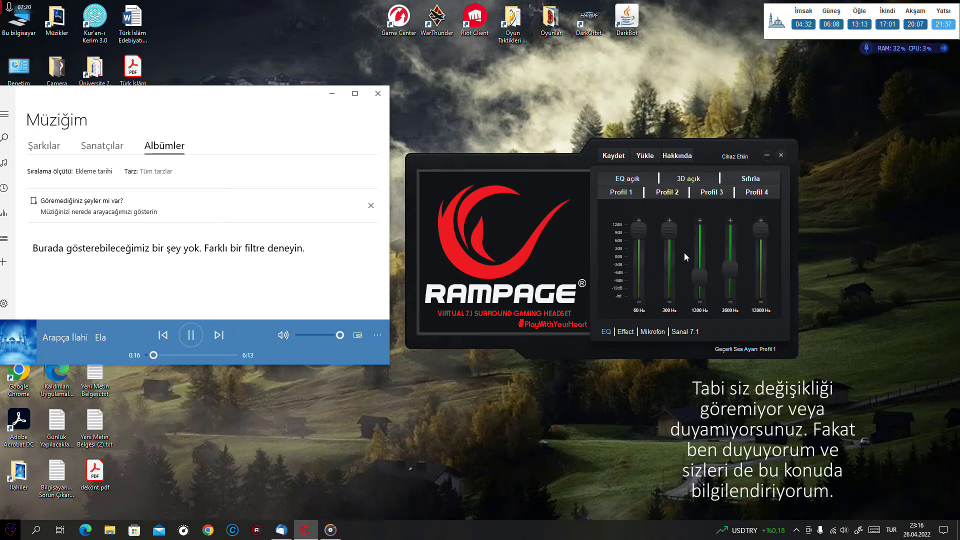
click(669, 290)
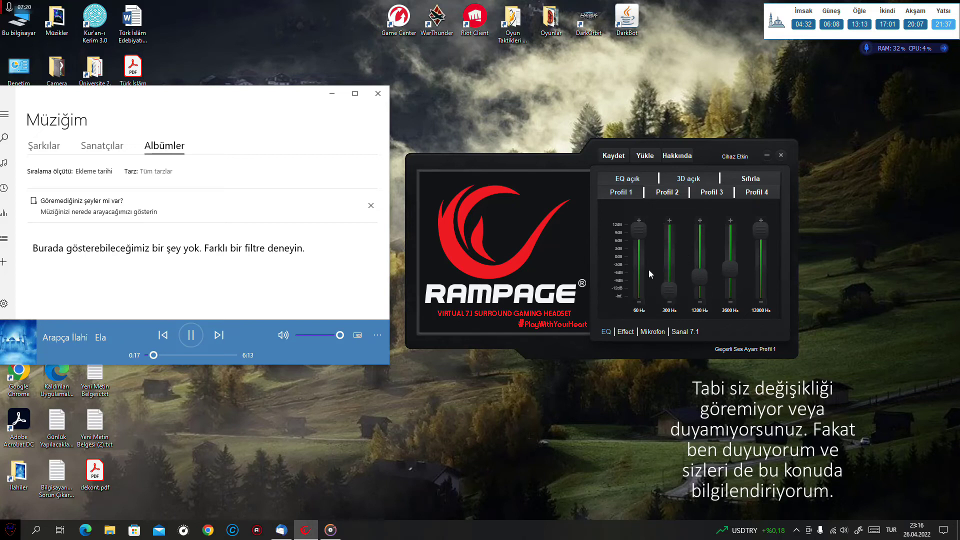
click(635, 292)
click(641, 240)
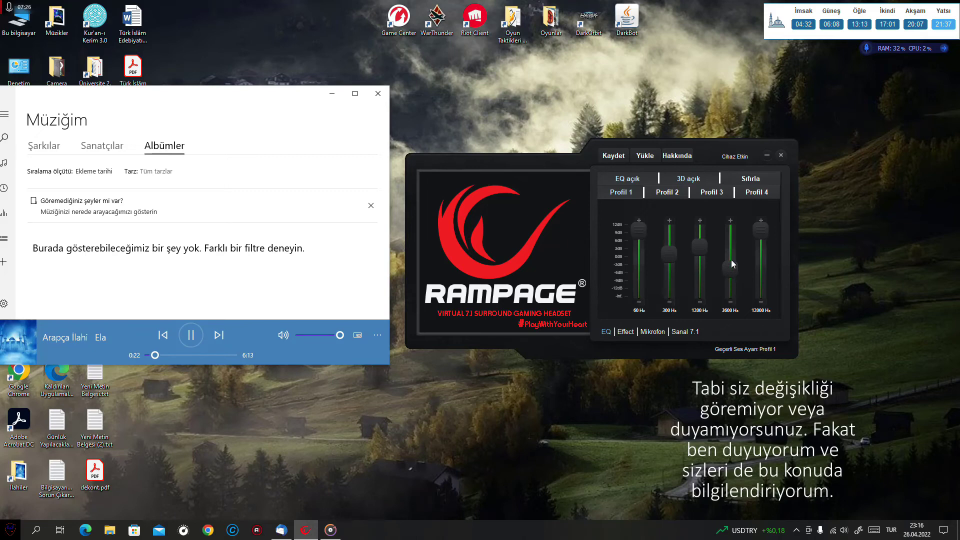
Step: Test the 3600 Hz equalizer band at its maximum and lower it to its minimum
click(728, 219)
click(731, 280)
click(730, 300)
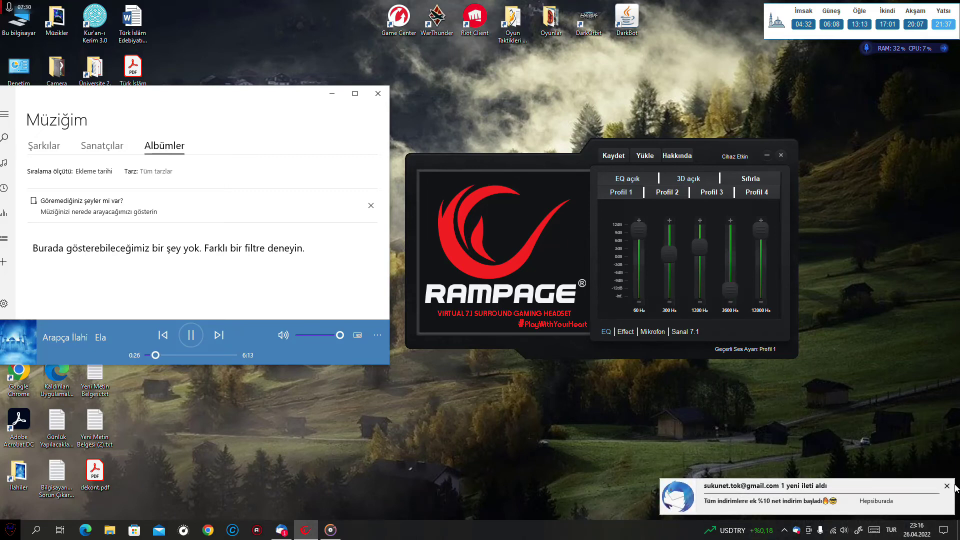
Step: Pause the track and close the music player, and reset the Profil 1 equalizer bands in the repositioned Rampage window
click(198, 340)
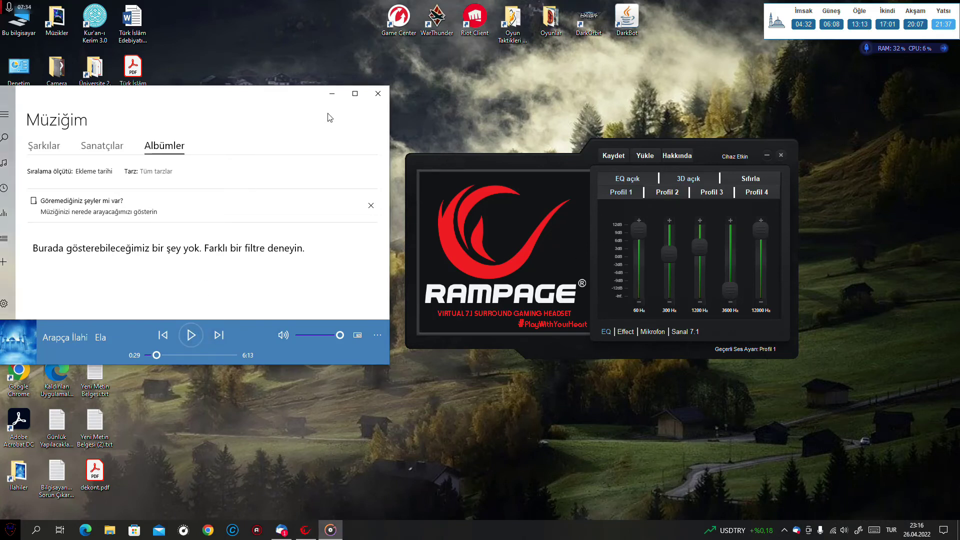
click(378, 93)
drag(539, 154, 443, 140)
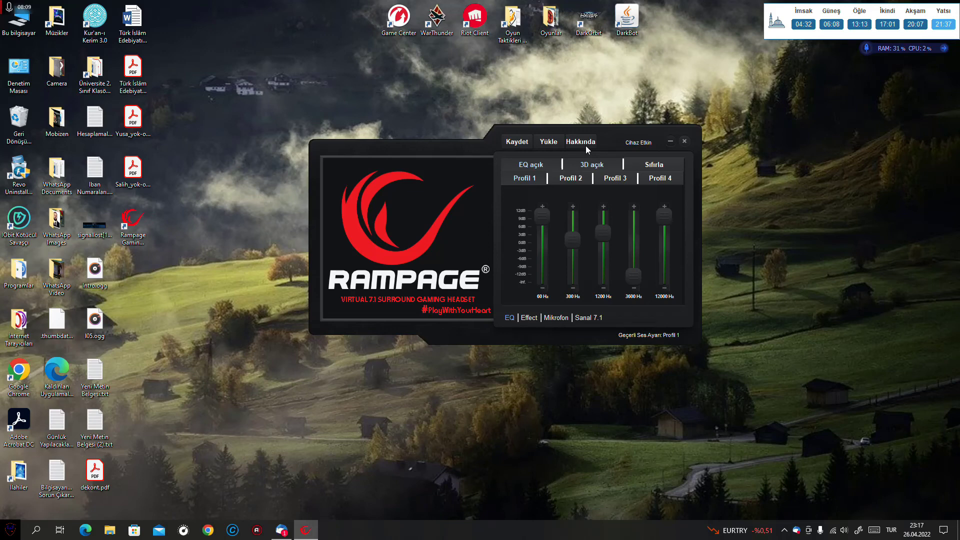
click(655, 166)
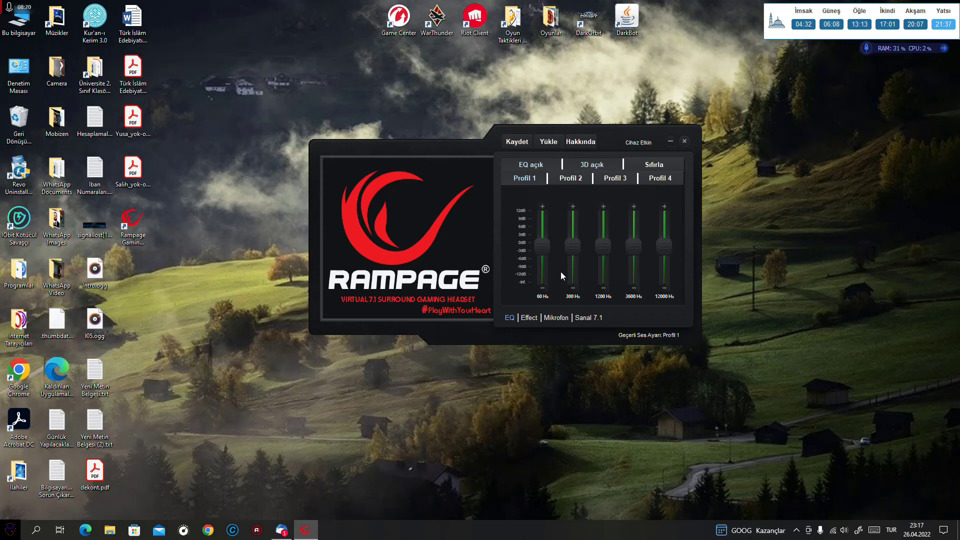
Step: View the Mikrofon settings and the EQ bands, and bring up the Effect settings
click(558, 318)
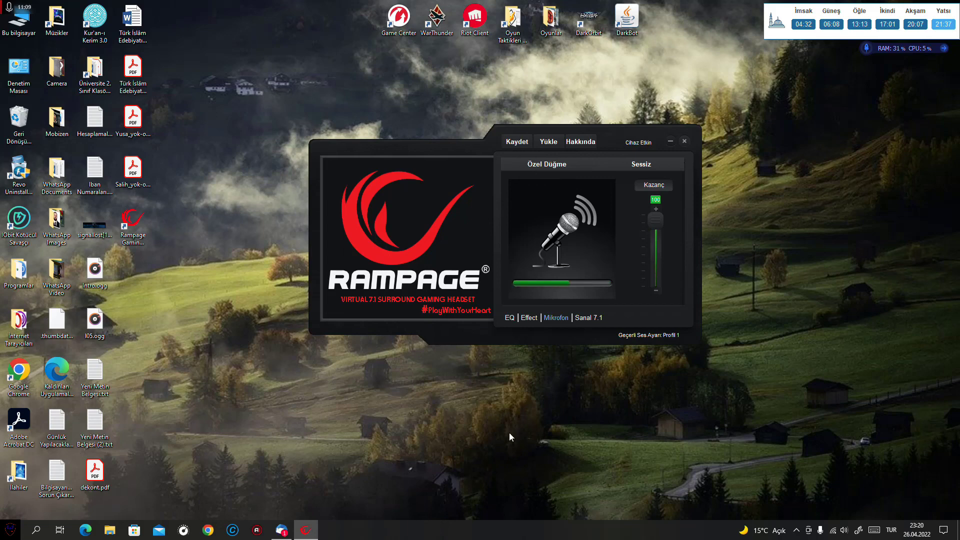
click(529, 319)
click(510, 319)
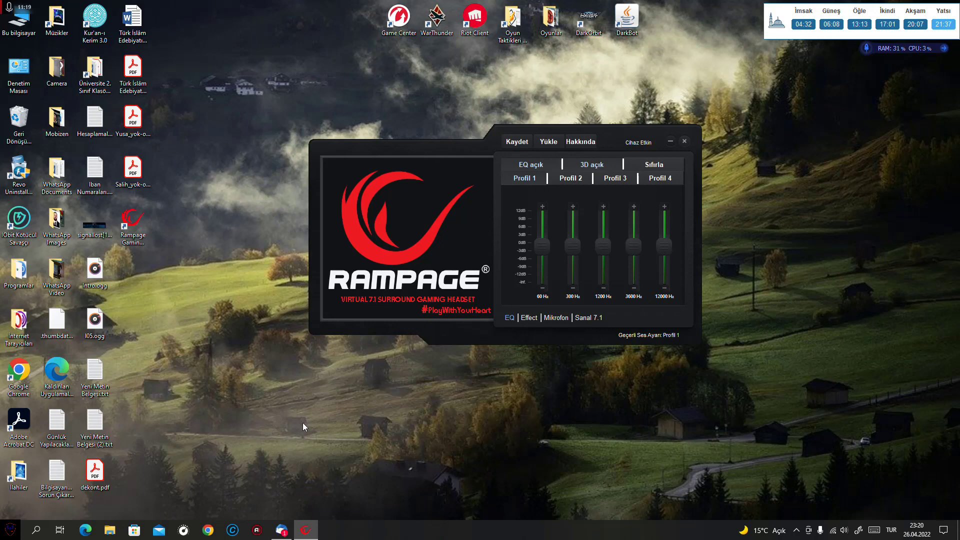
click(528, 320)
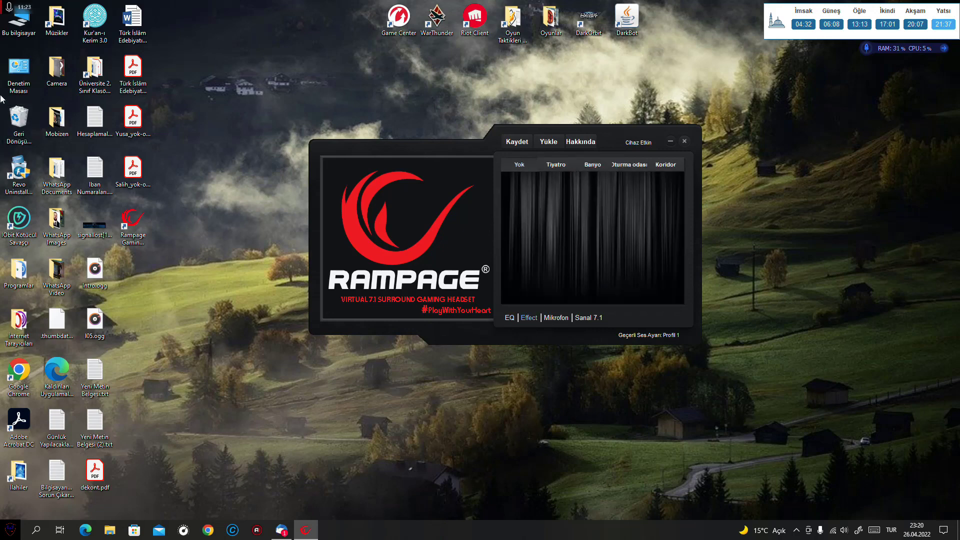
Step: Play the Arapça İlahi Ela Ya Allah track from the İlahiler folder and minimize the folder window
double_click(19, 475)
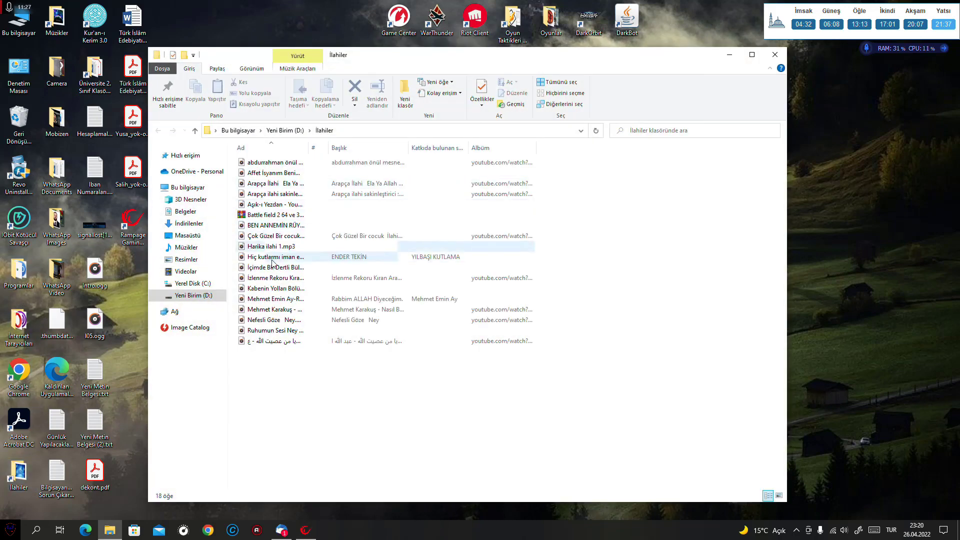
double_click(290, 184)
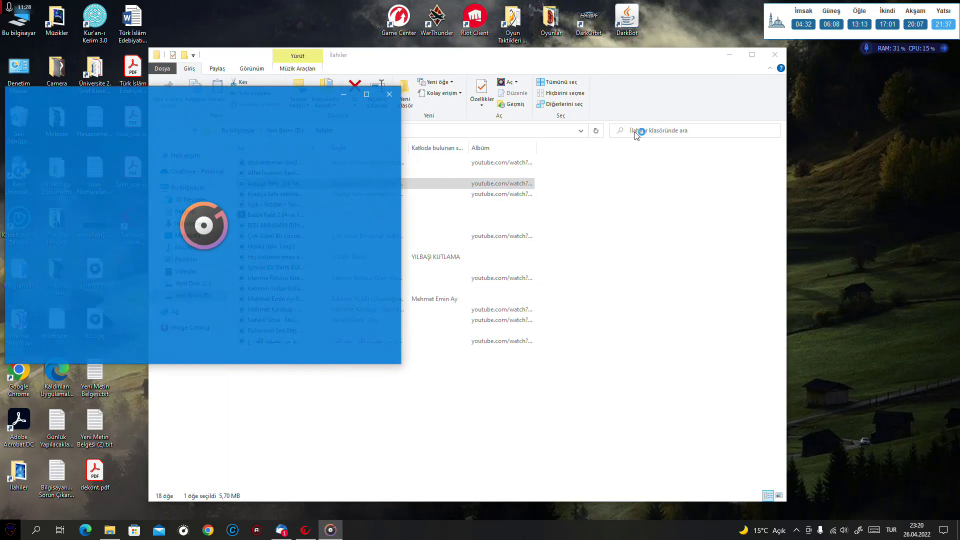
click(730, 54)
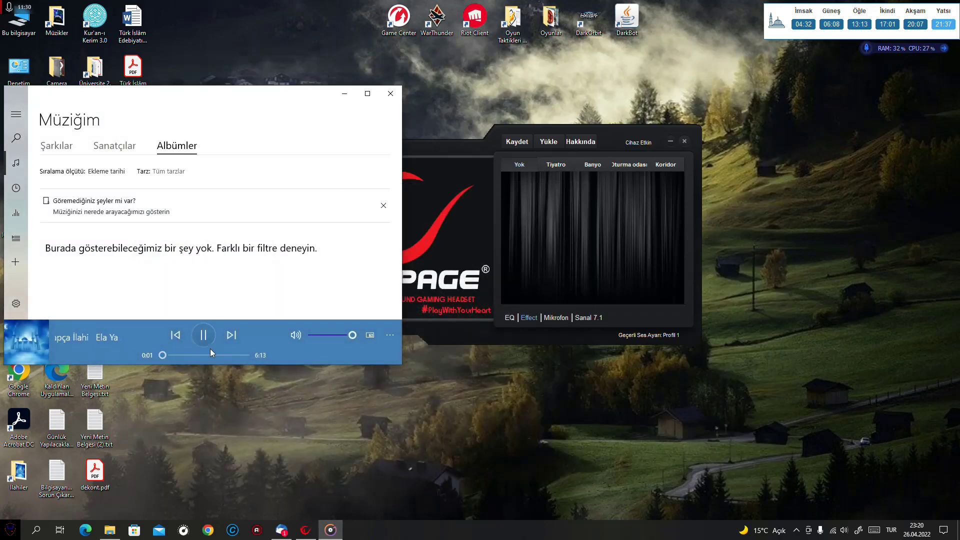
Step: Try the Tiyatro, Banyo, Oturma odası and Koridor effects on the playing track and set the effect back to Yok
click(552, 164)
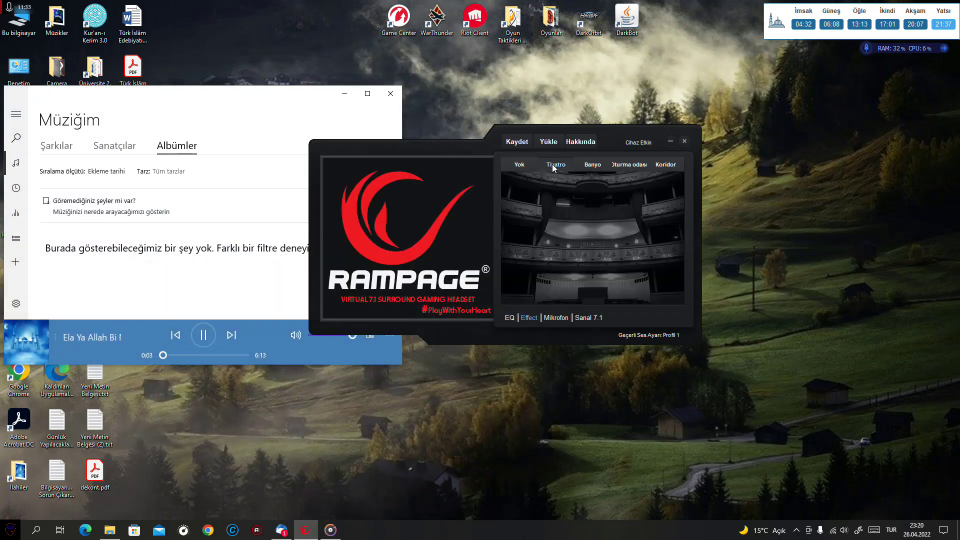
click(595, 170)
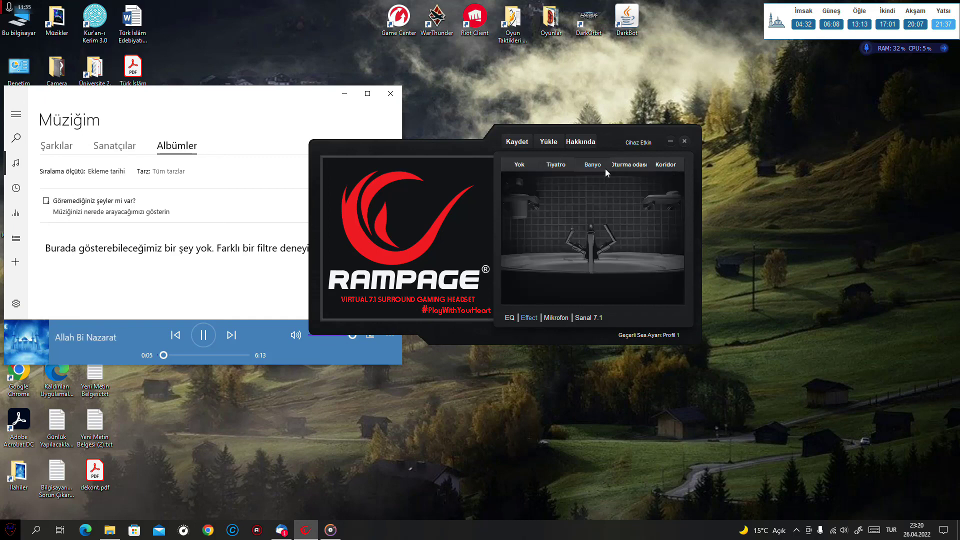
click(622, 170)
click(652, 169)
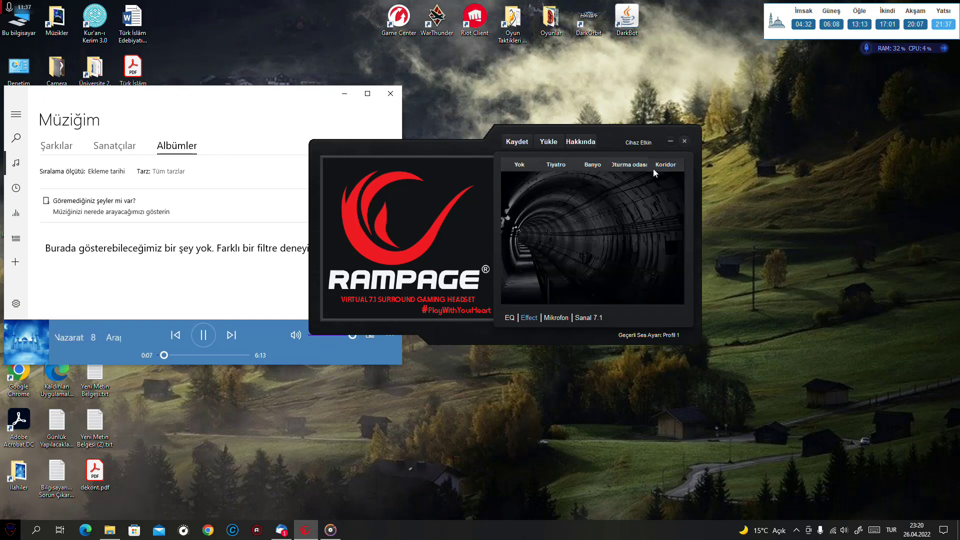
click(518, 165)
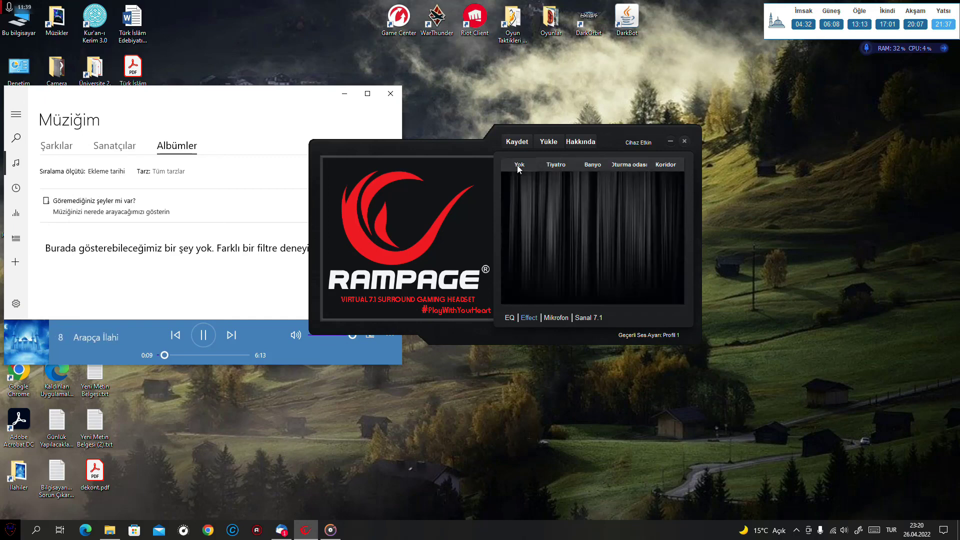
Step: Pause the track, bring the Rampage EQ settings back up, and close the music player
click(203, 335)
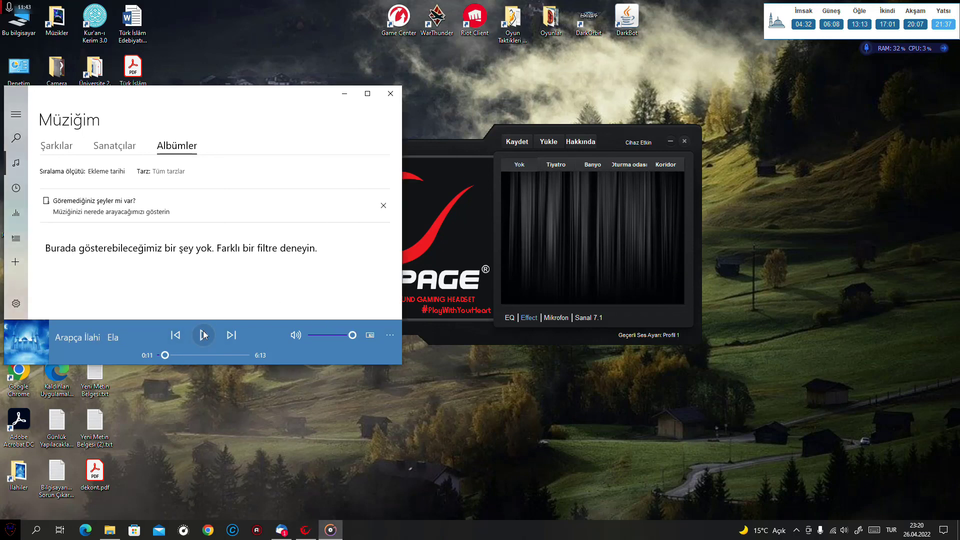
click(509, 325)
click(509, 323)
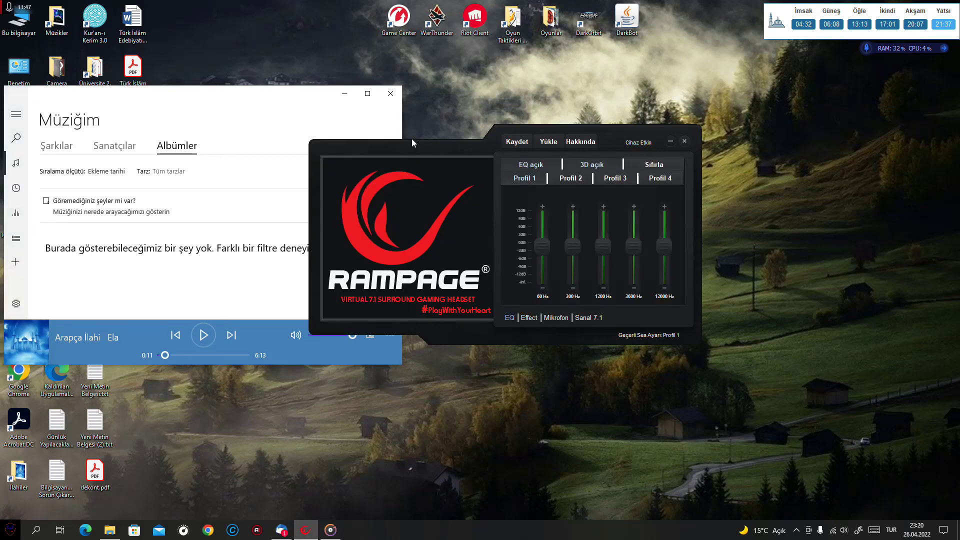
click(390, 94)
click(784, 537)
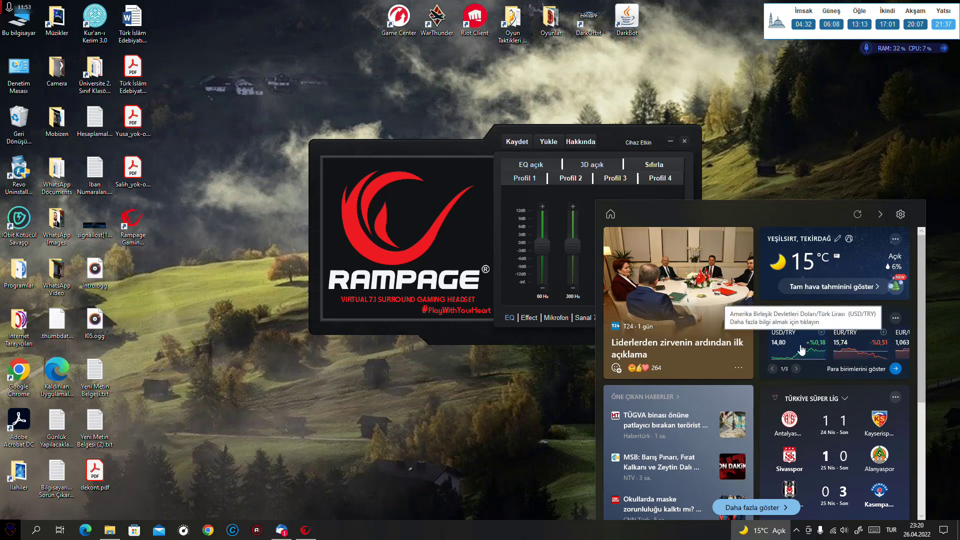
click(440, 385)
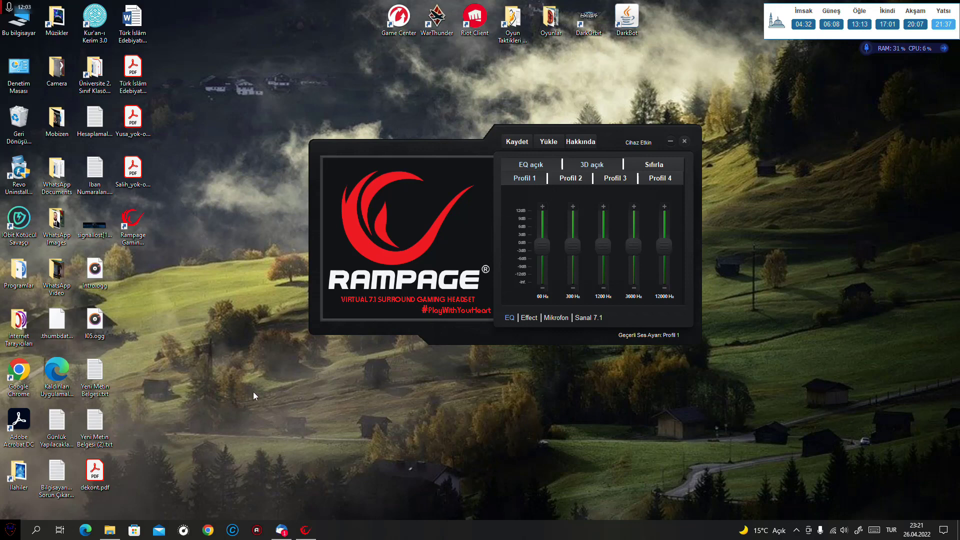
drag(253, 392, 143, 266)
drag(263, 90, 806, 398)
drag(830, 430, 466, 374)
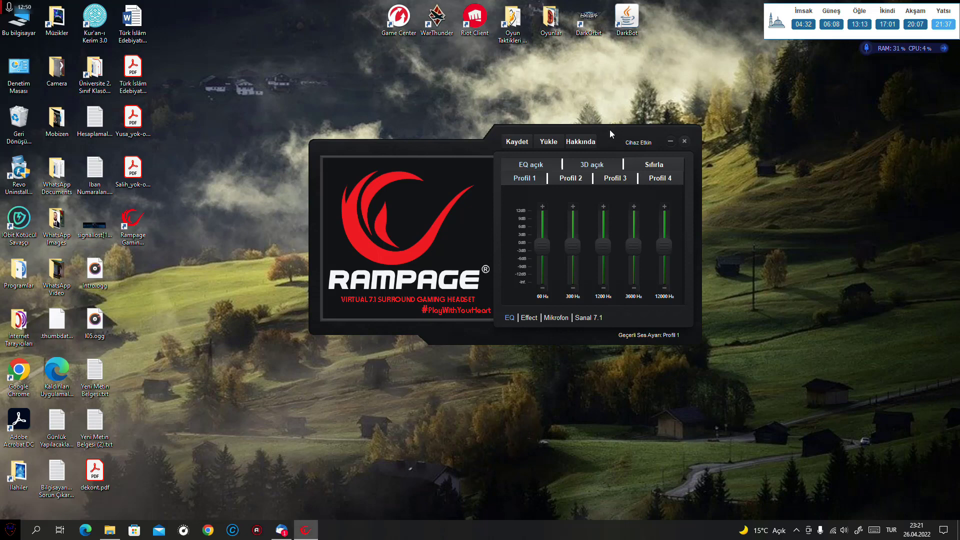
Step: Shift the Rampage window slightly across the desktop and close the program
drag(611, 130, 566, 127)
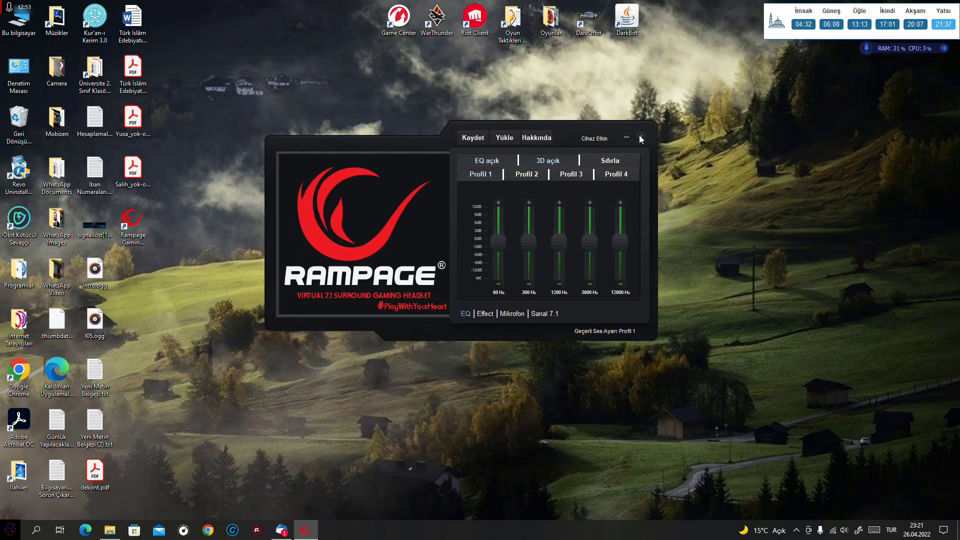
click(640, 135)
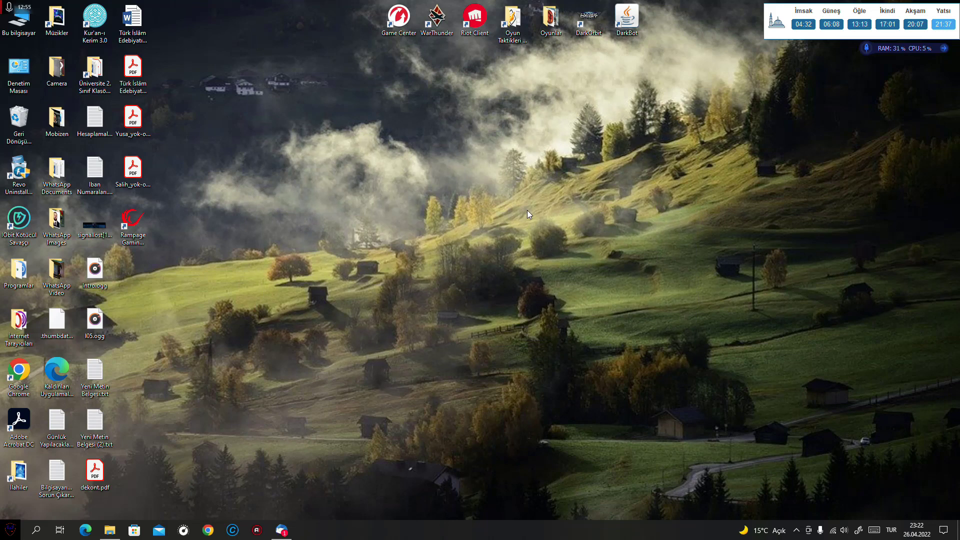